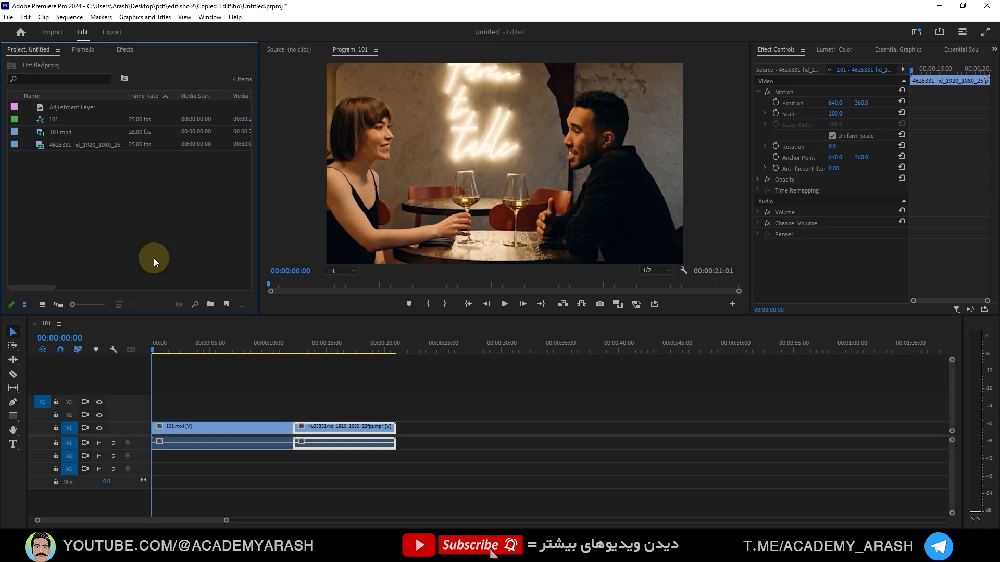
- Split the 101.mp4 clip at 00:00:07:00 with the Razor tool and return the playhead to the sequence start
{"action": "left_click_drag", "start_coordinate": [211, 348], "coordinate": [278, 370]}
{"action": "mouse_move", "coordinate": [328, 429]}
{"action": "left_mouse_down"}
{"action": "mouse_move", "coordinate": [378, 426]}
{"action": "mouse_move", "coordinate": [313, 432]}
{"action": "left_mouse_up"}
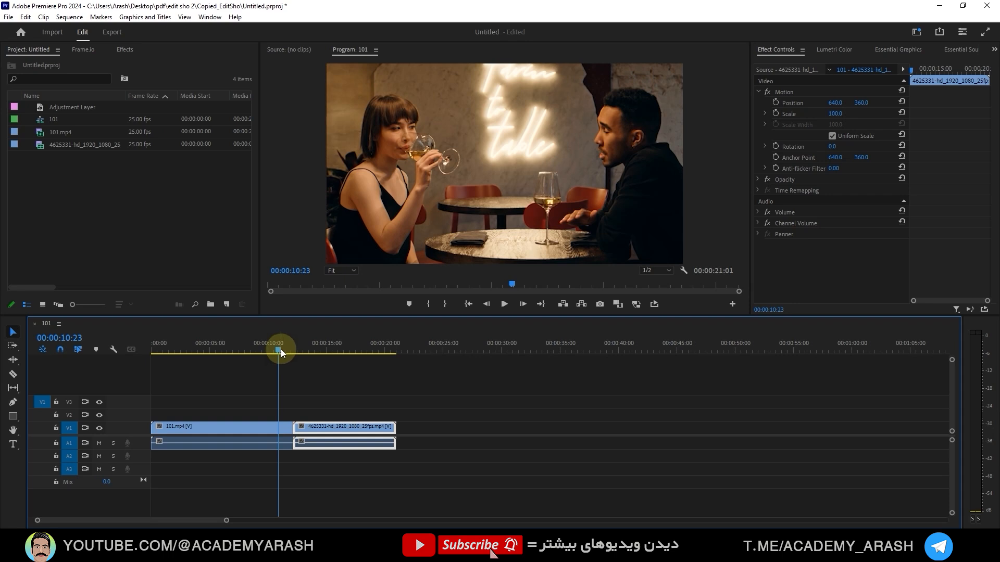
{"action": "left_click_drag", "start_coordinate": [281, 353], "coordinate": [233, 364]}
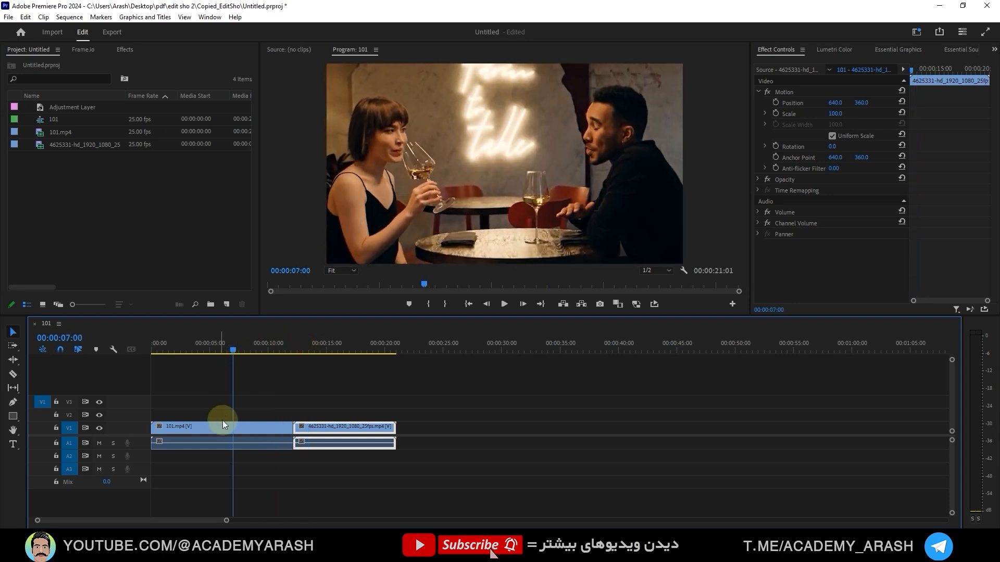
{"action": "left_click", "coordinate": [242, 427]}
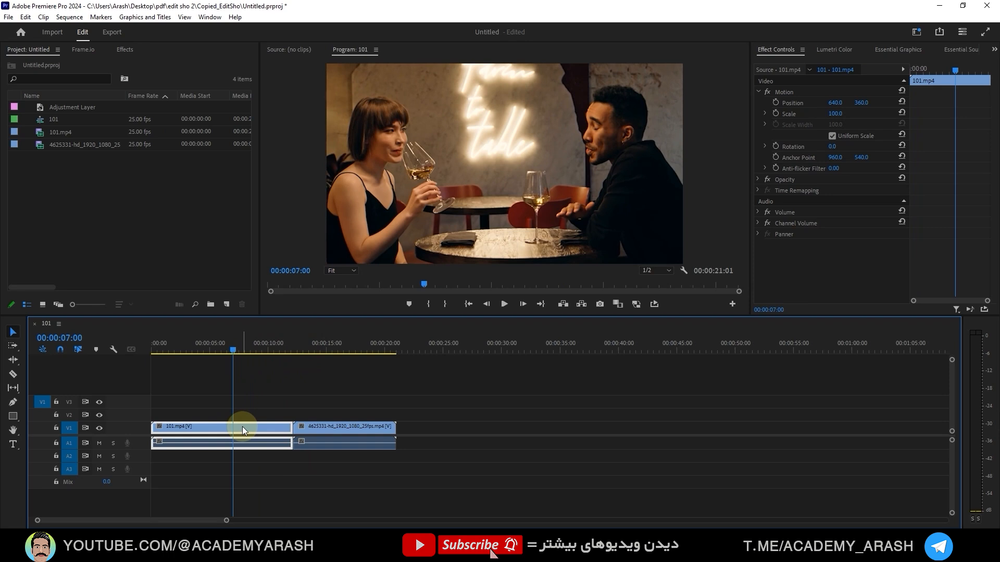
{"action": "left_click", "coordinate": [13, 374]}
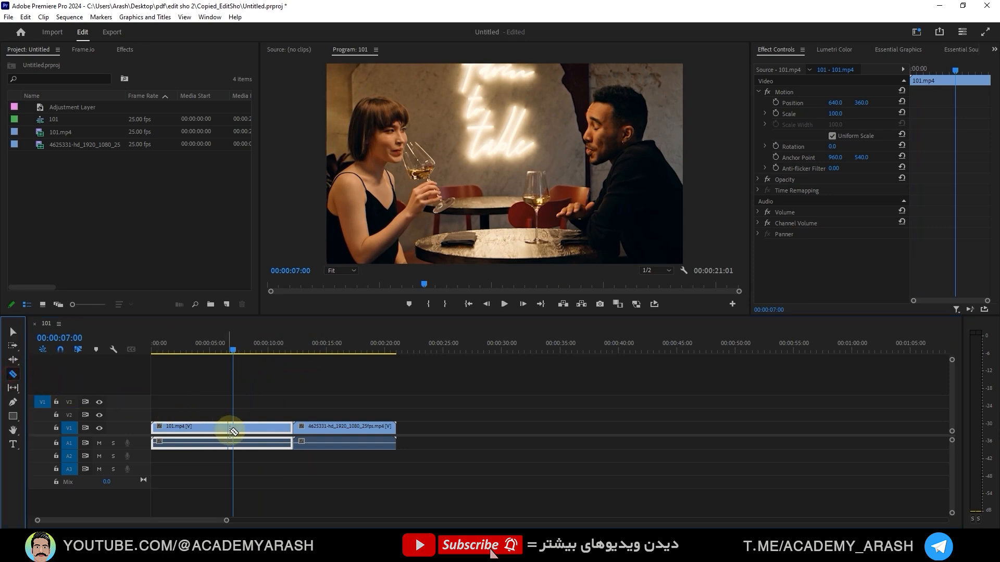
{"action": "left_click", "coordinate": [233, 429]}
{"action": "left_click_drag", "start_coordinate": [224, 345], "coordinate": [251, 345]}
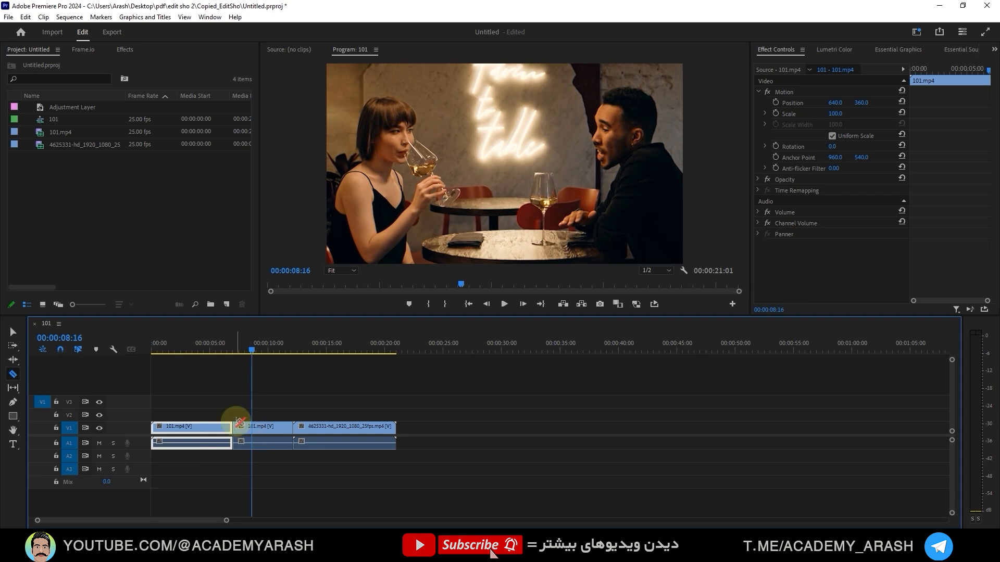
{"action": "left_click", "coordinate": [13, 332]}
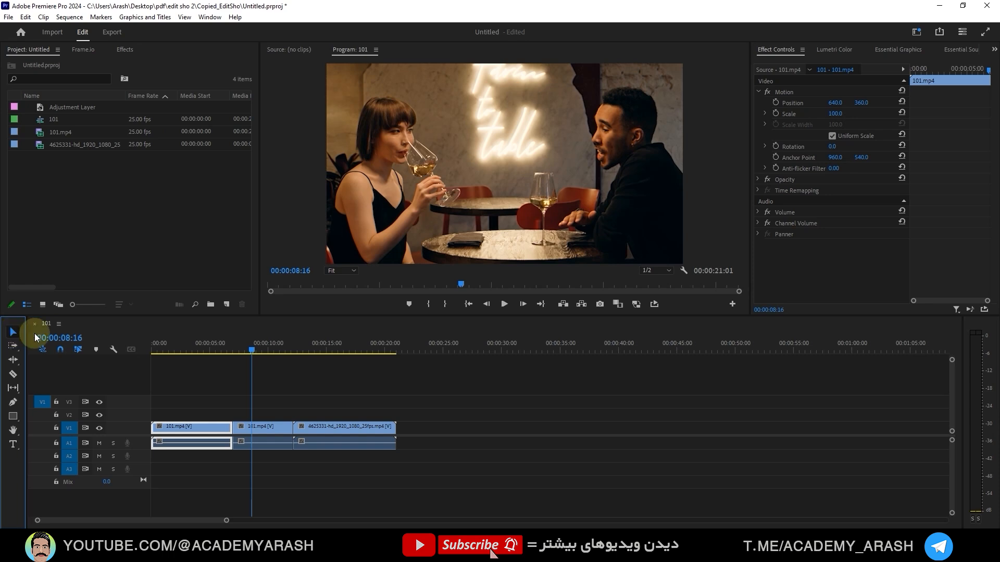
{"action": "left_click_drag", "start_coordinate": [254, 348], "coordinate": [148, 364]}
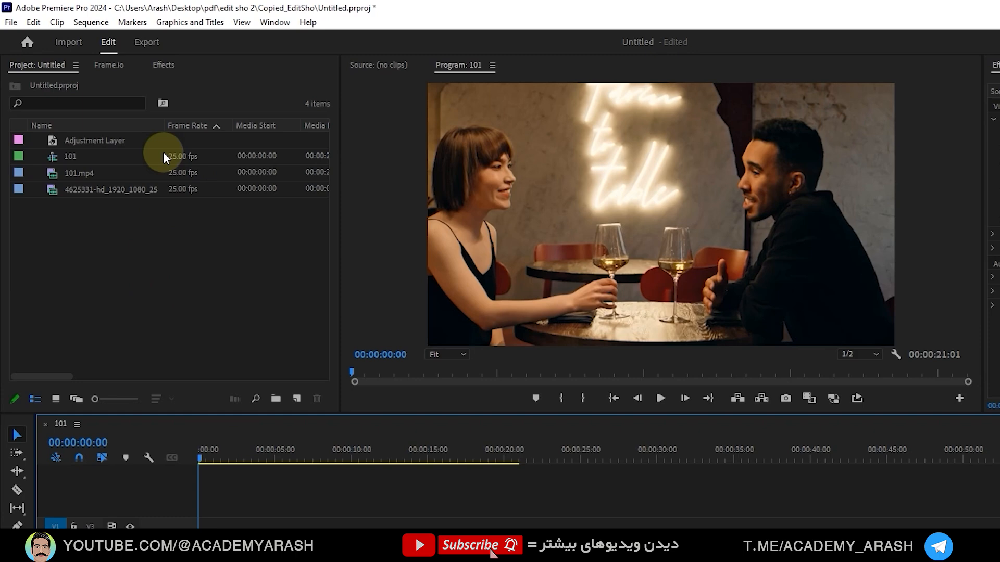
- Display the list of available effects and presets for the project
{"action": "left_click", "coordinate": [160, 65]}
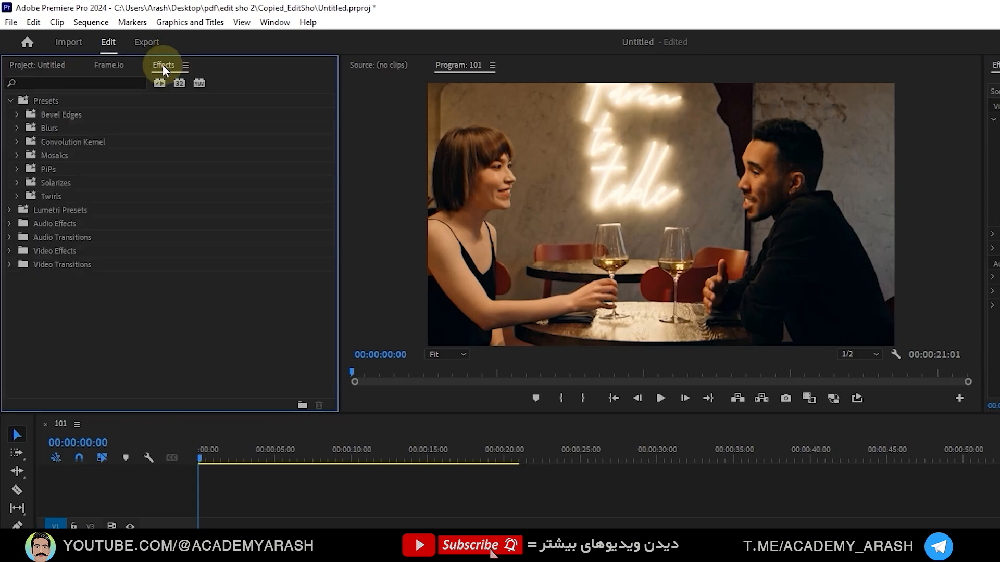
{"action": "left_click", "coordinate": [271, 22]}
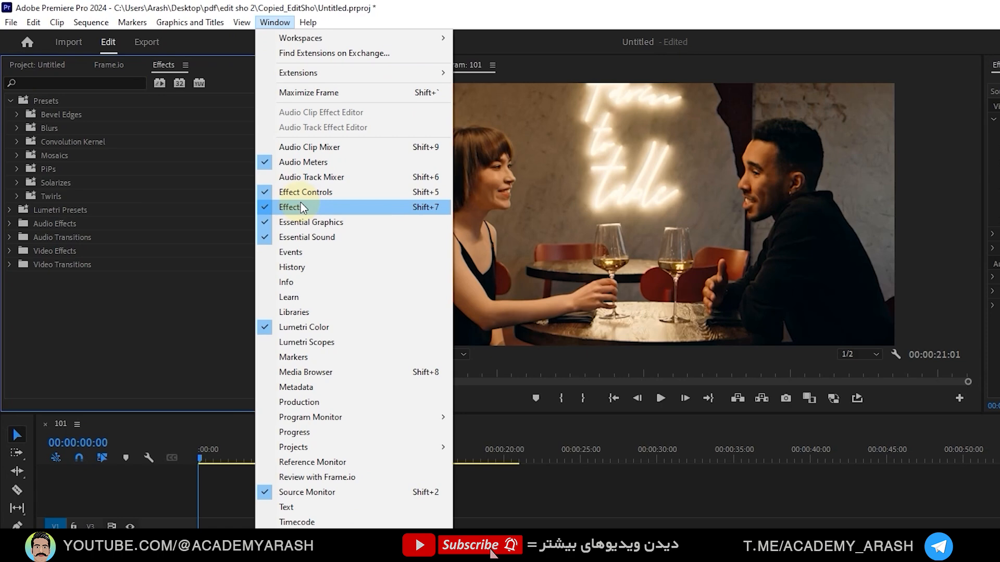
{"action": "left_click", "coordinate": [168, 65]}
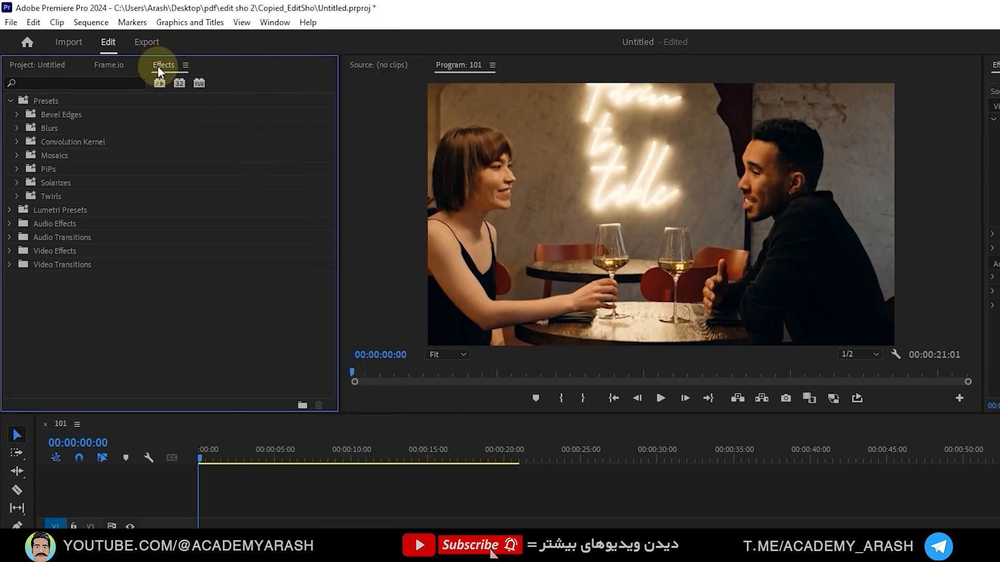
{"action": "right_click", "coordinate": [159, 64]}
{"action": "left_click", "coordinate": [143, 65]}
- Import the presets in AKV ACTION TRANSITION PACK.prfpset from the 1200 Preset folder's 01. Action Transition Preset Pack
{"action": "left_click", "coordinate": [186, 65]}
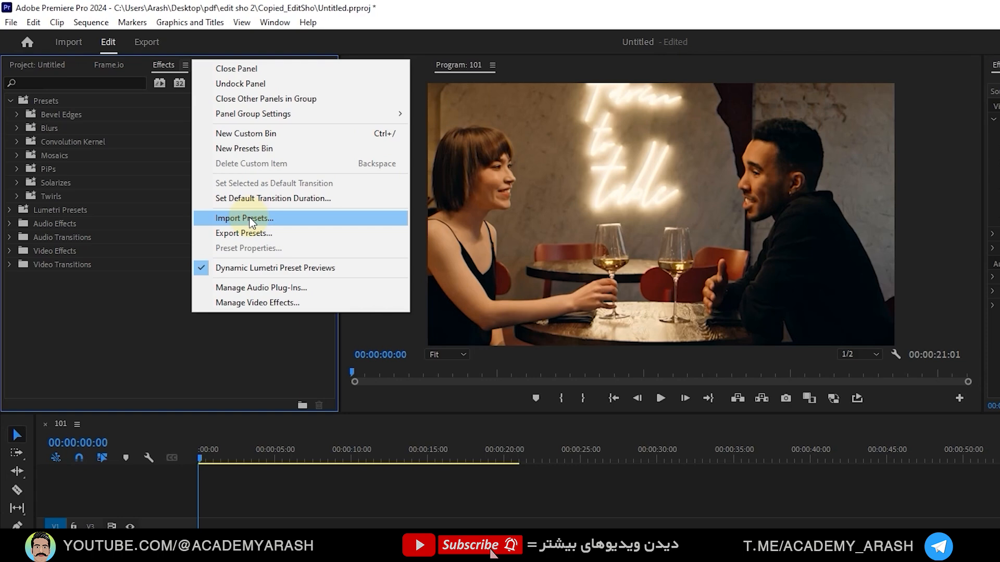
{"action": "left_click", "coordinate": [249, 220]}
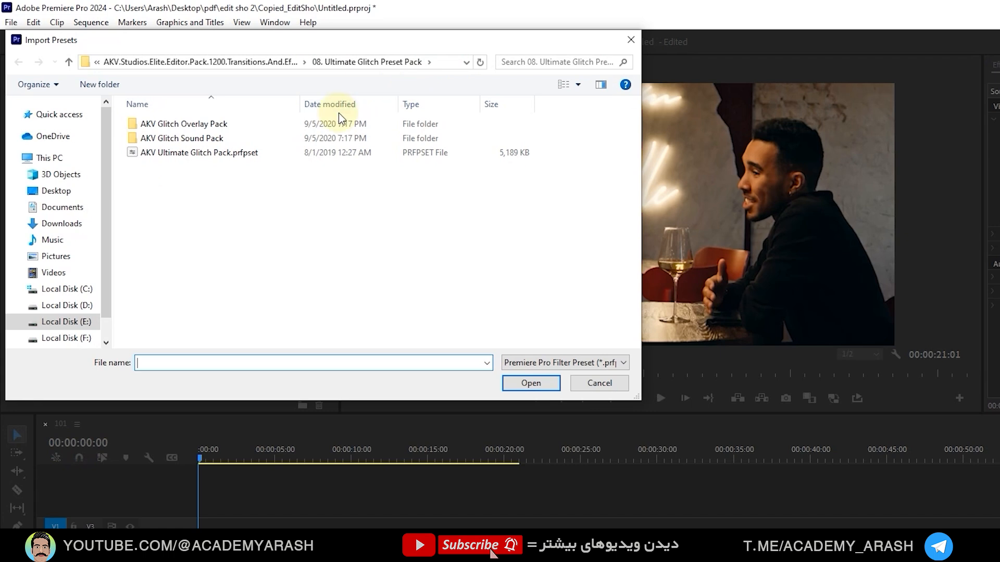
{"action": "left_click", "coordinate": [68, 61]}
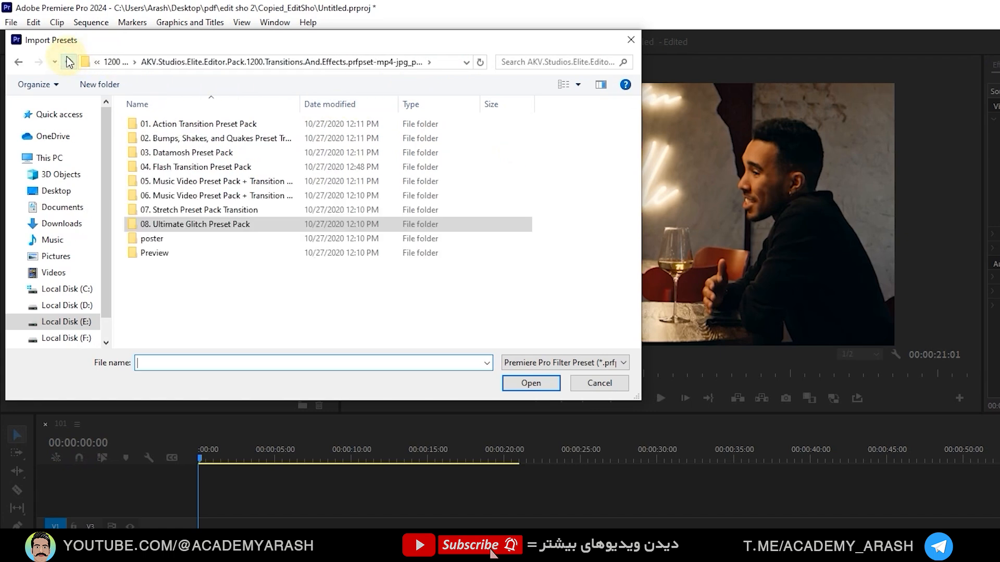
{"action": "left_click", "coordinate": [68, 62]}
{"action": "left_click", "coordinate": [68, 62]}
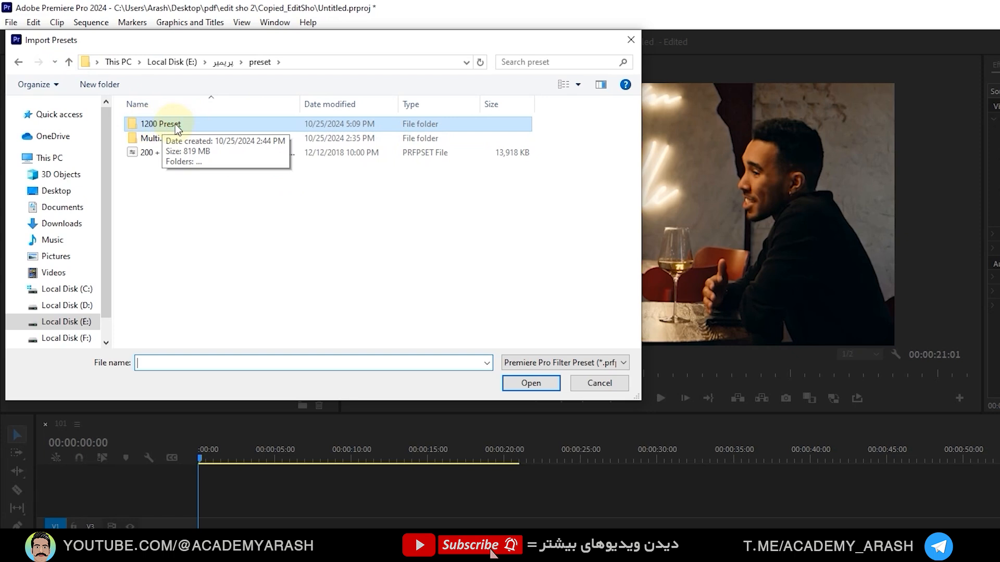
{"action": "double_click", "coordinate": [172, 125]}
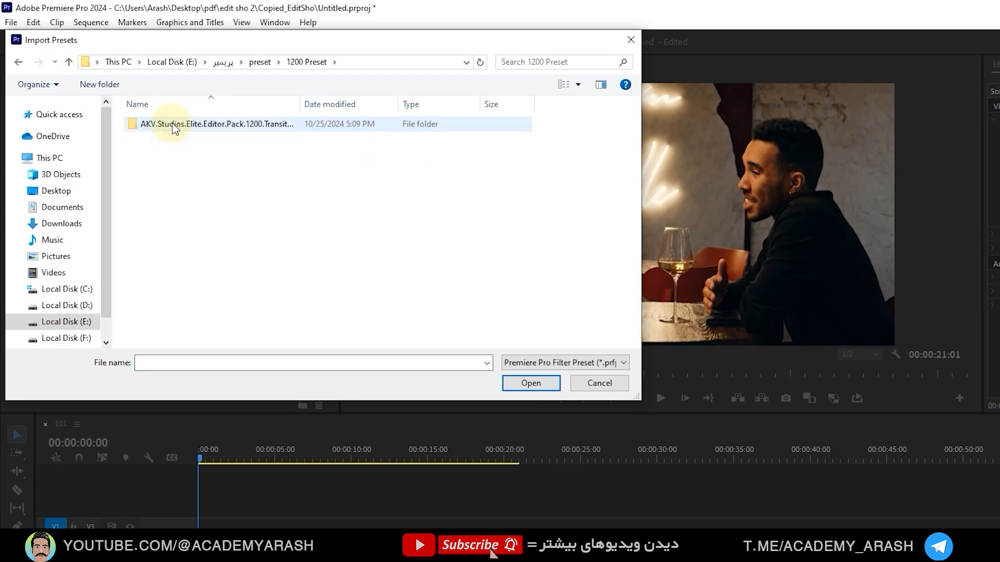
{"action": "double_click", "coordinate": [175, 124]}
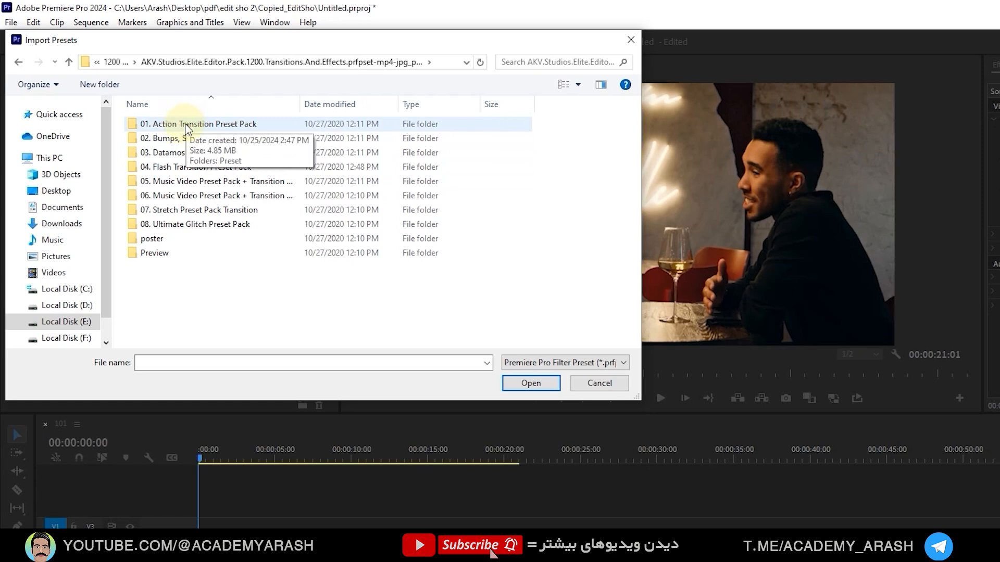
{"action": "left_click", "coordinate": [186, 127]}
{"action": "double_click", "coordinate": [186, 127]}
{"action": "double_click", "coordinate": [177, 125]}
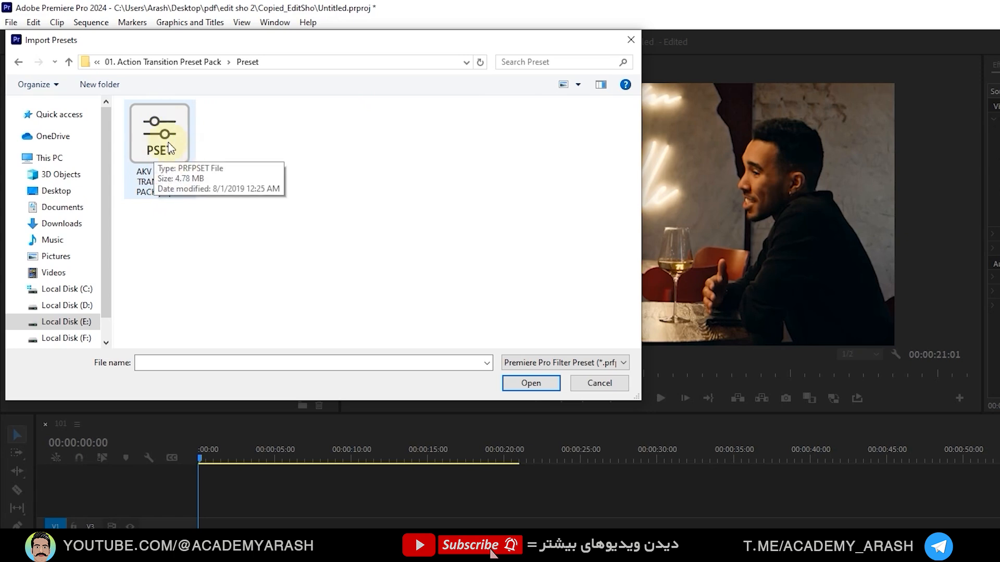
{"action": "left_click", "coordinate": [170, 148]}
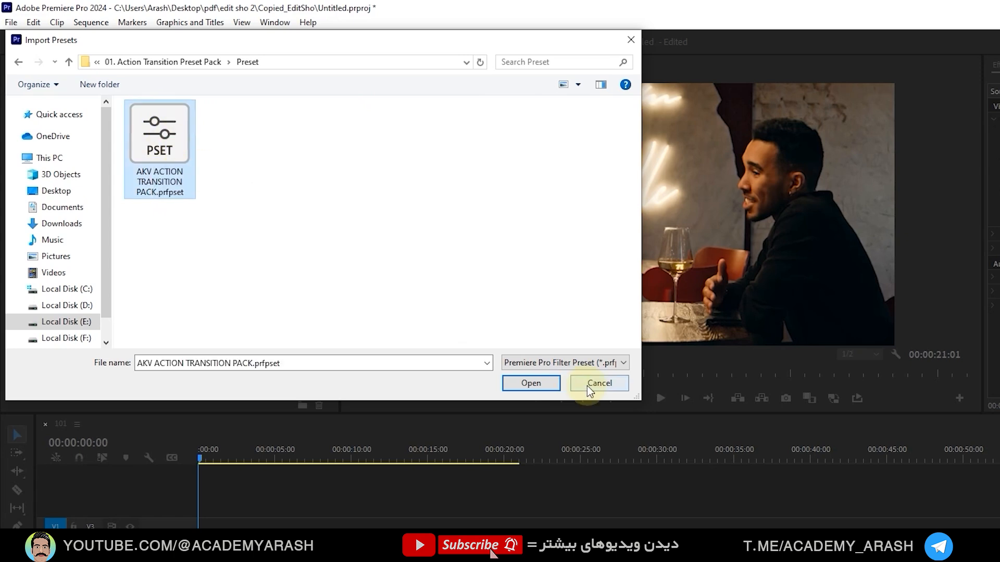
{"action": "left_click", "coordinate": [528, 383]}
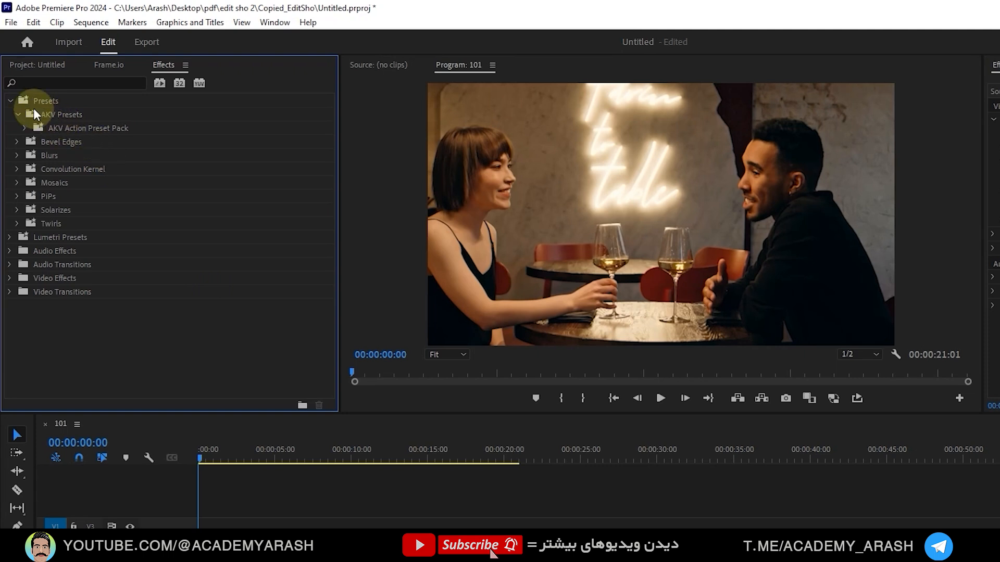
- Examine the imported AKV Action Preset Pack within AKV Presets, including its Cinematic Black Bars folder
{"action": "left_click", "coordinate": [11, 101]}
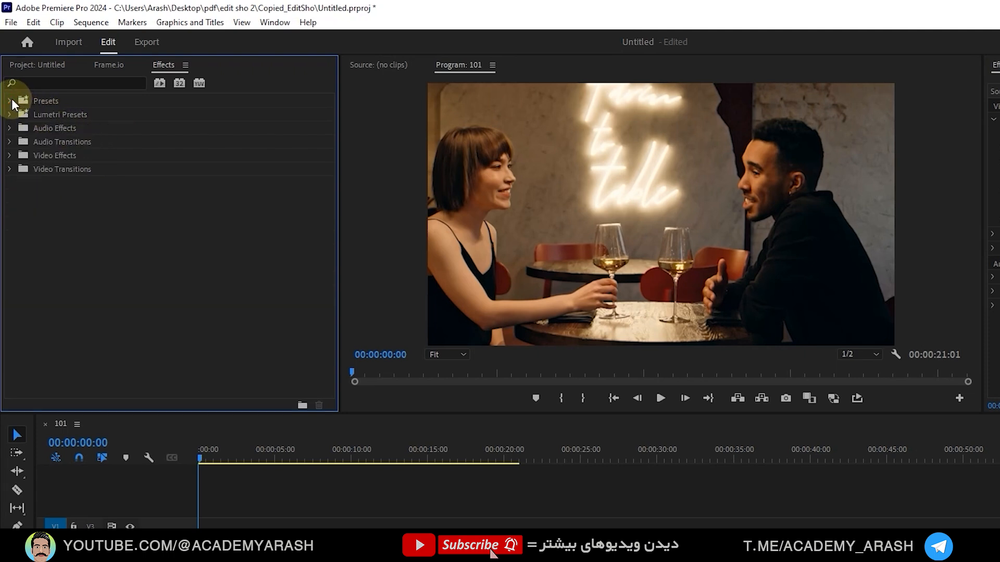
{"action": "left_click", "coordinate": [11, 101]}
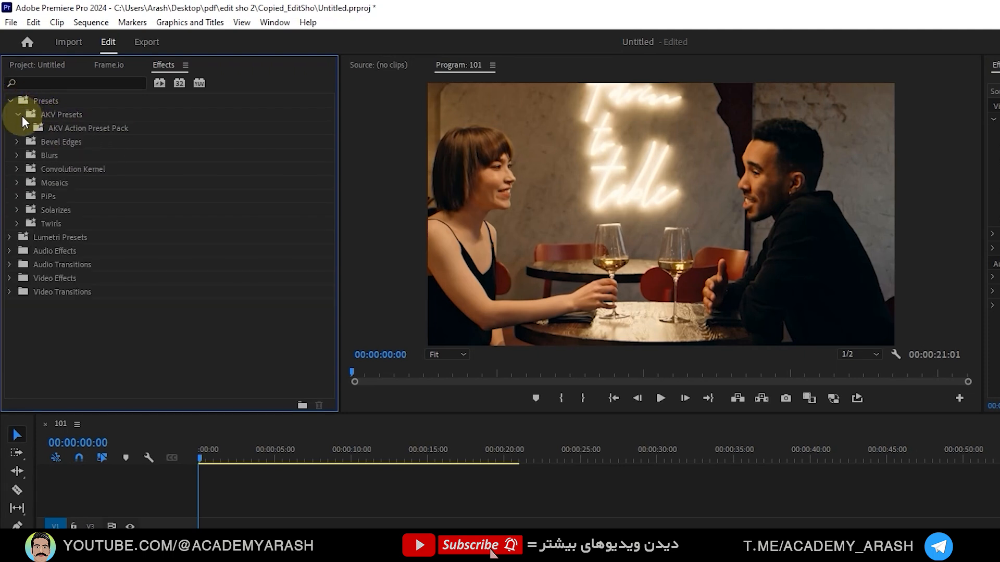
{"action": "left_click", "coordinate": [18, 114]}
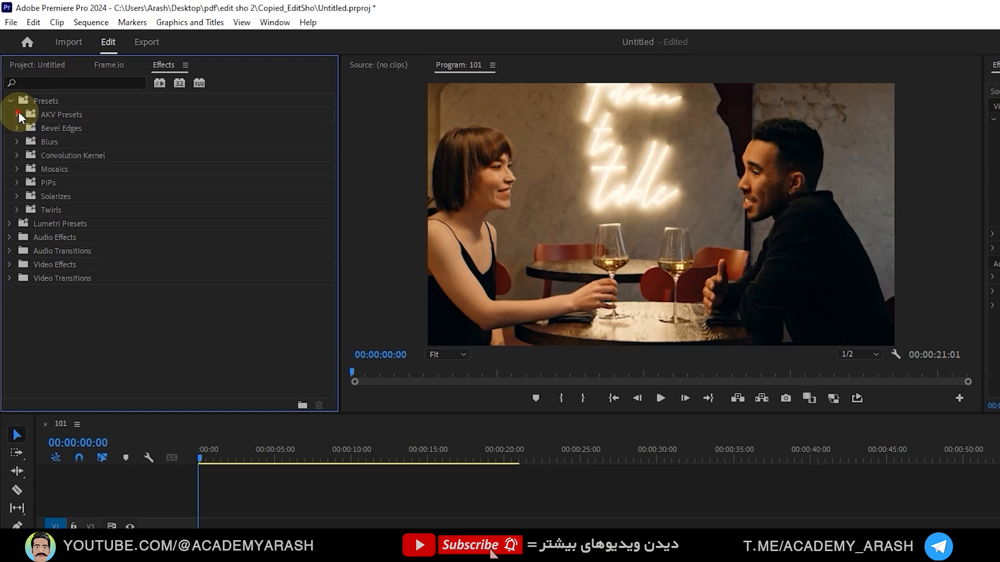
{"action": "left_click", "coordinate": [19, 115]}
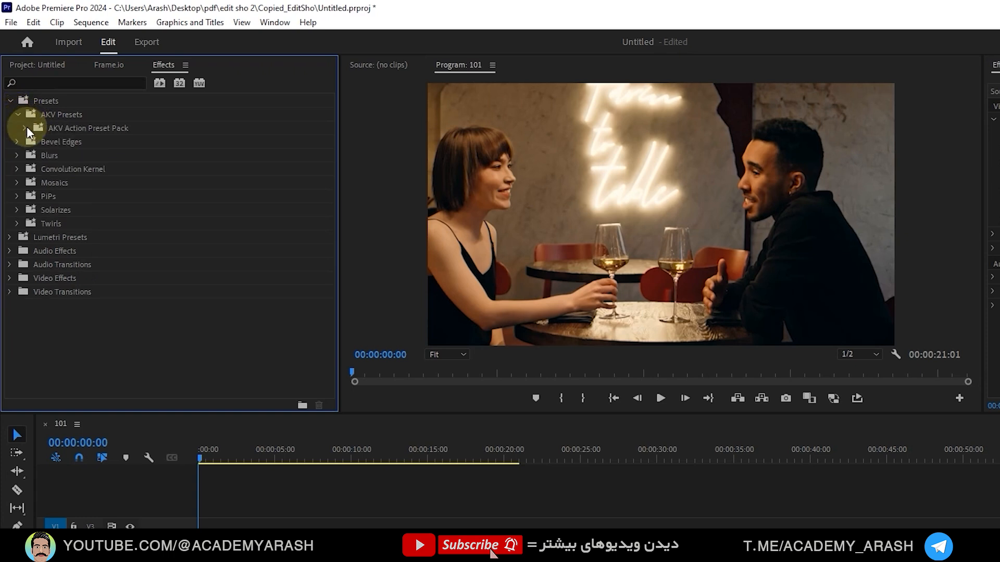
{"action": "left_click", "coordinate": [25, 128]}
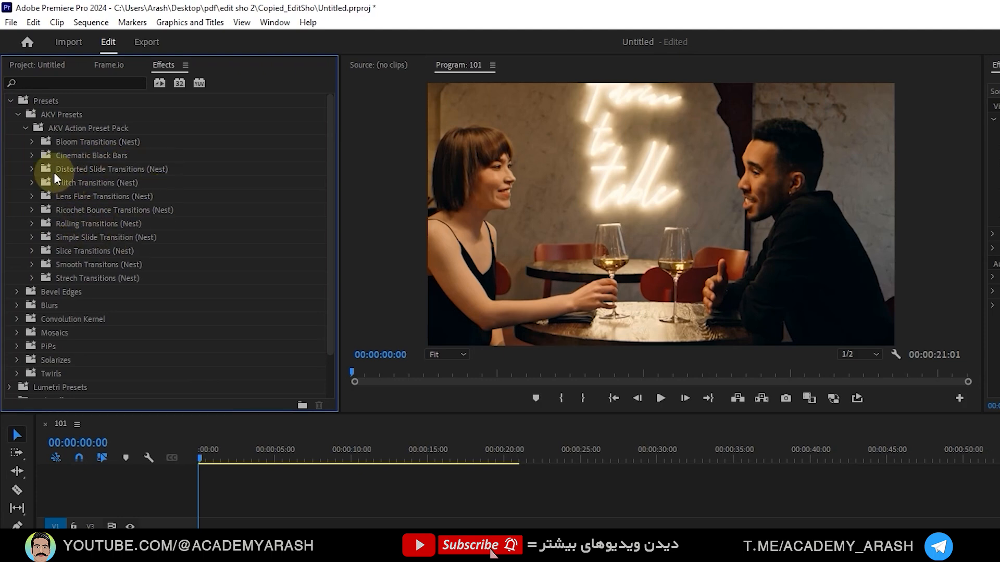
{"action": "left_click", "coordinate": [32, 155]}
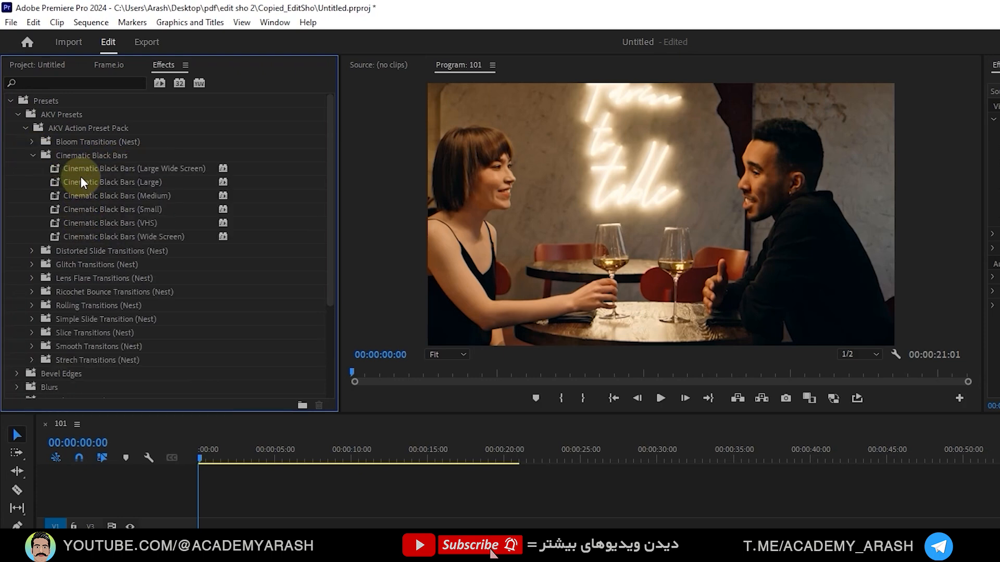
{"action": "left_click", "coordinate": [32, 155]}
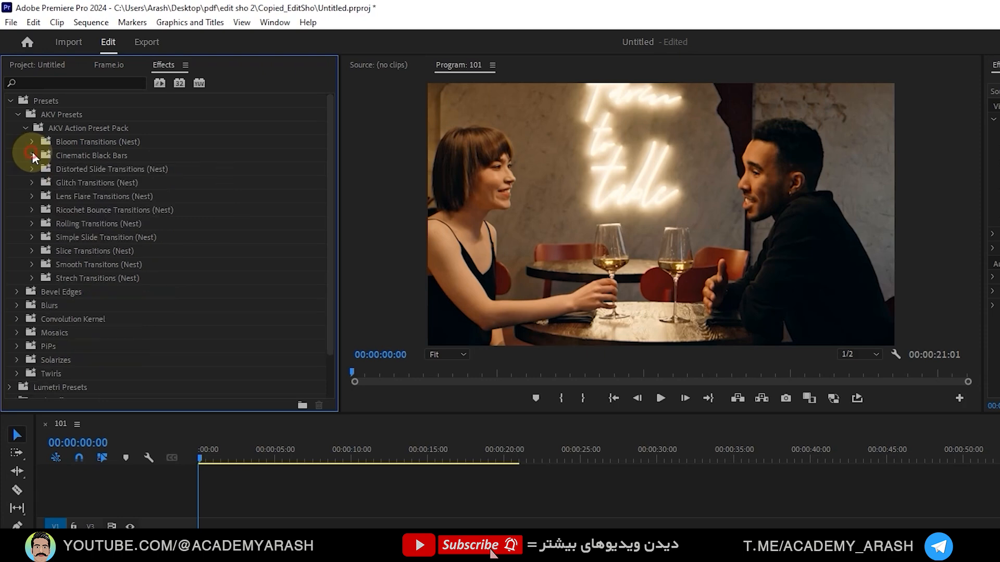
{"action": "left_click", "coordinate": [18, 115]}
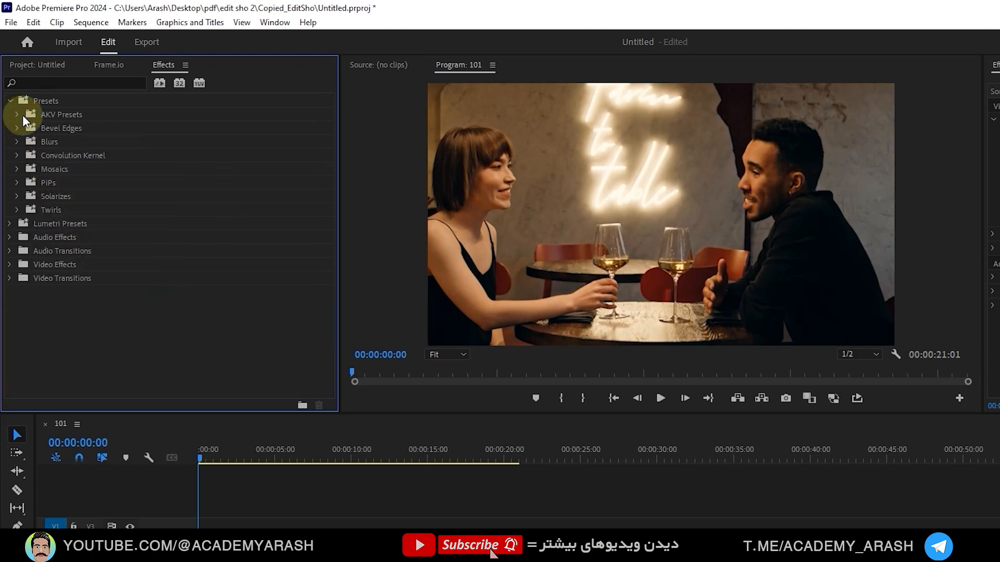
- Import the presets in AKV Ultimate Glitch Pack.prfpset from the 08. Ultimate Glitch Preset Pack folder
{"action": "left_click", "coordinate": [183, 64]}
{"action": "left_click", "coordinate": [242, 211]}
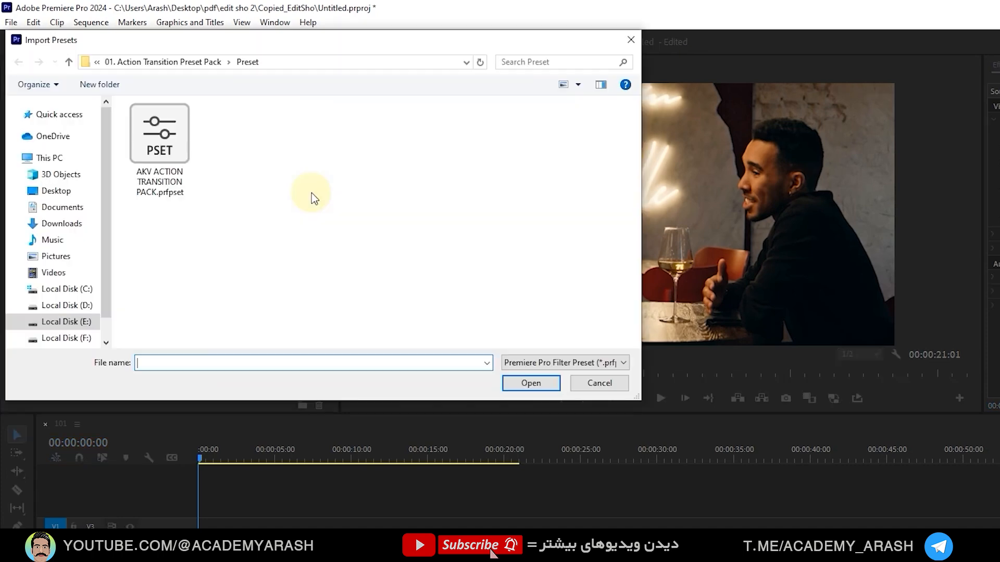
{"action": "left_click", "coordinate": [69, 62]}
{"action": "left_click", "coordinate": [70, 63]}
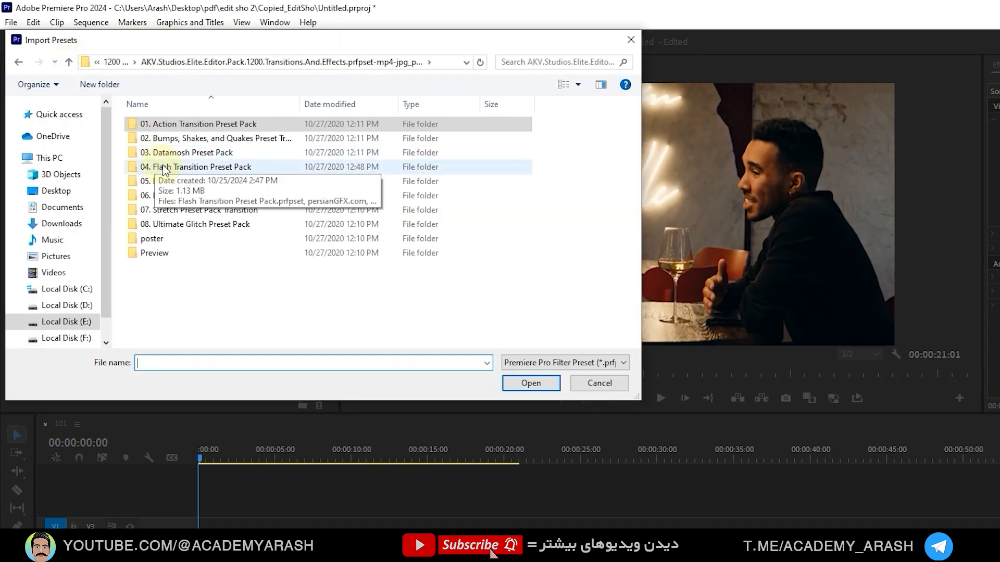
{"action": "double_click", "coordinate": [192, 223]}
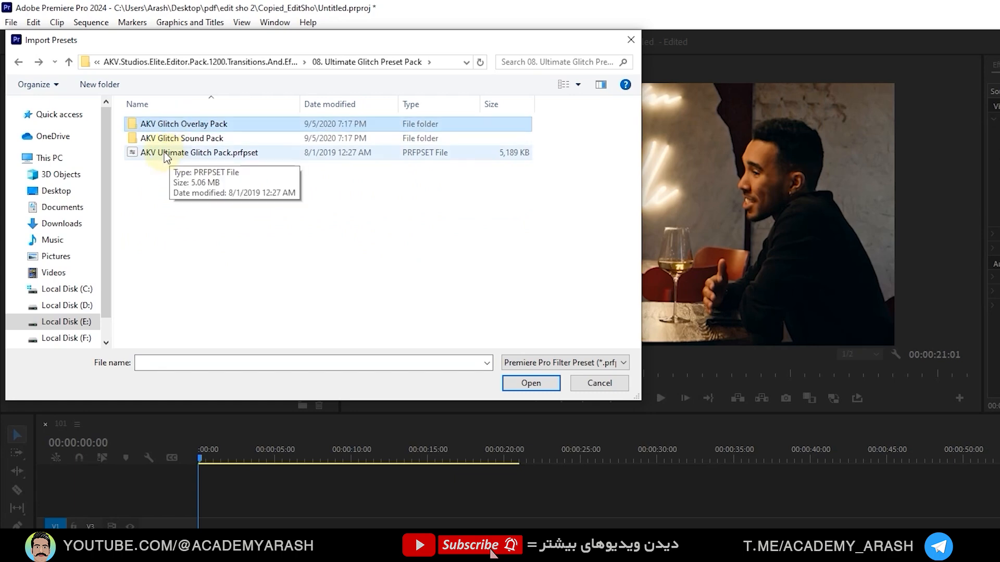
{"action": "left_click", "coordinate": [166, 152]}
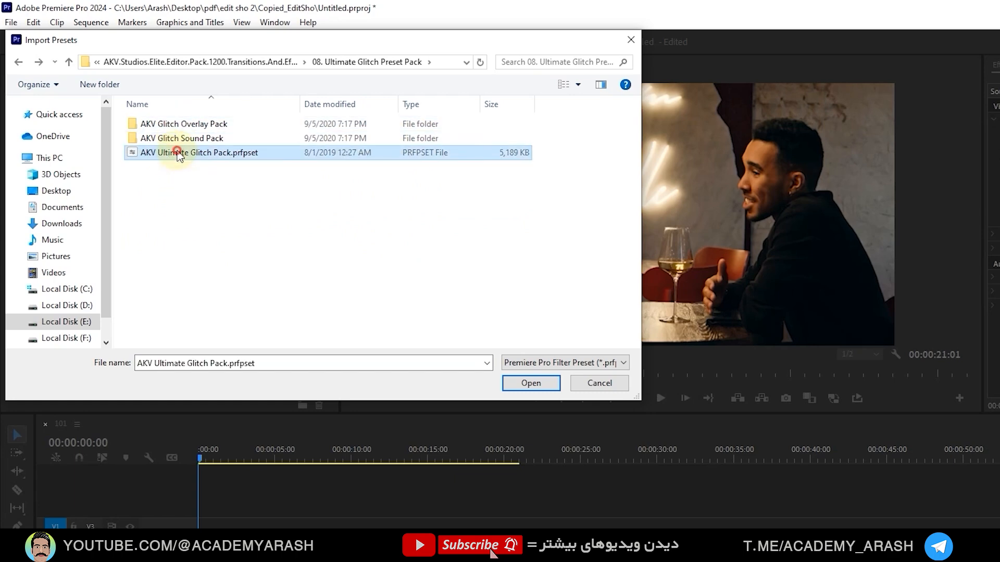
{"action": "left_click", "coordinate": [527, 382]}
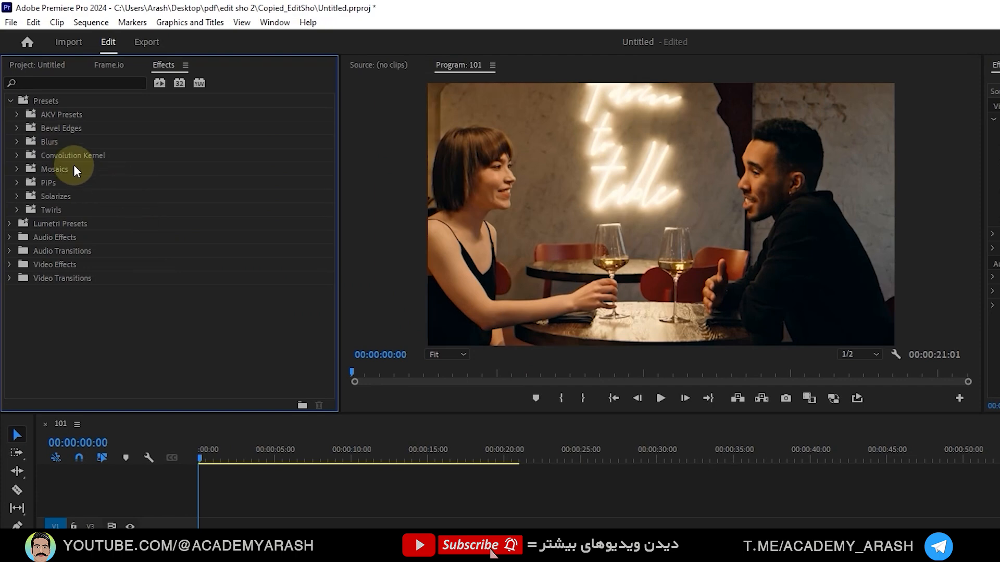
- Examine the AKV Action Preset Pack and AKV Ultimate Glitch Pack within AKV Presets, including the Glitch Transitions (Nest) folder
{"action": "left_click", "coordinate": [18, 114]}
{"action": "left_click", "coordinate": [25, 128]}
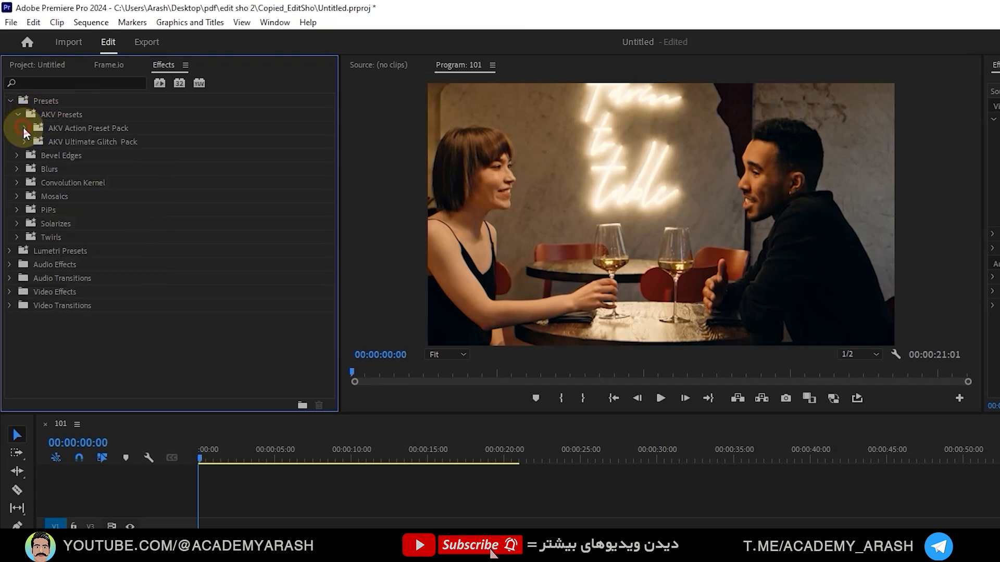
{"action": "left_click", "coordinate": [73, 129]}
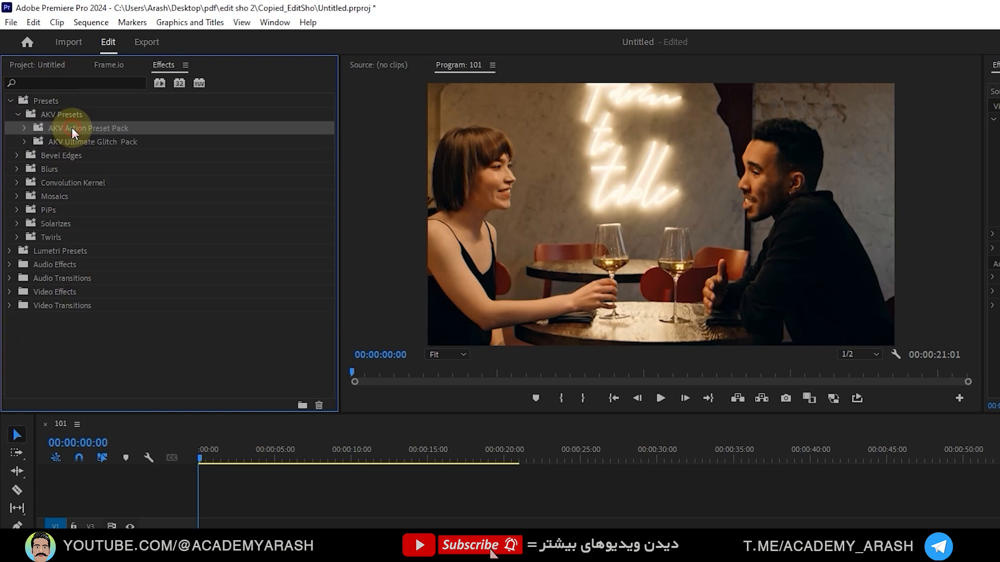
{"action": "left_click", "coordinate": [70, 142]}
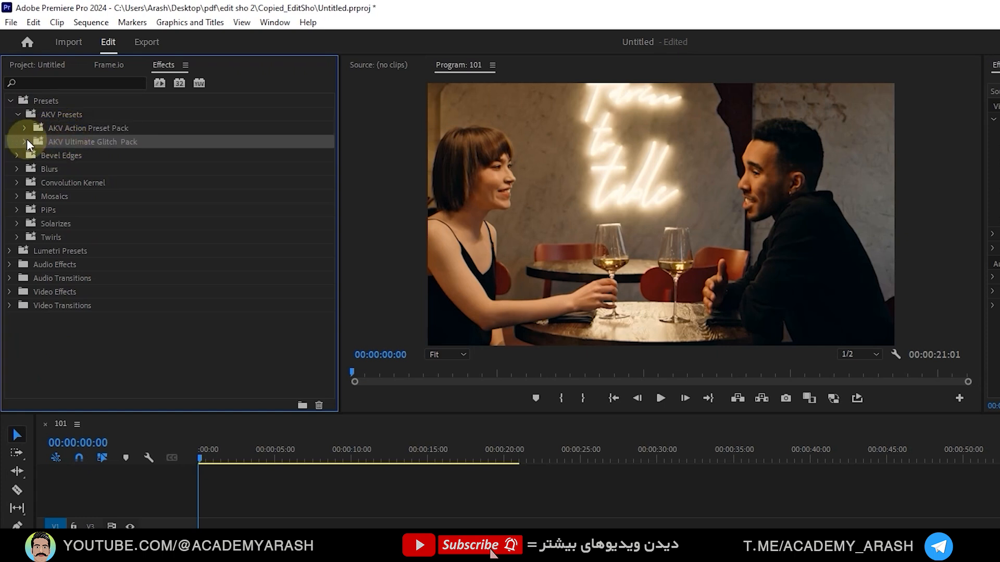
{"action": "left_click", "coordinate": [25, 142]}
{"action": "left_click", "coordinate": [25, 141]}
{"action": "left_click", "coordinate": [26, 127]}
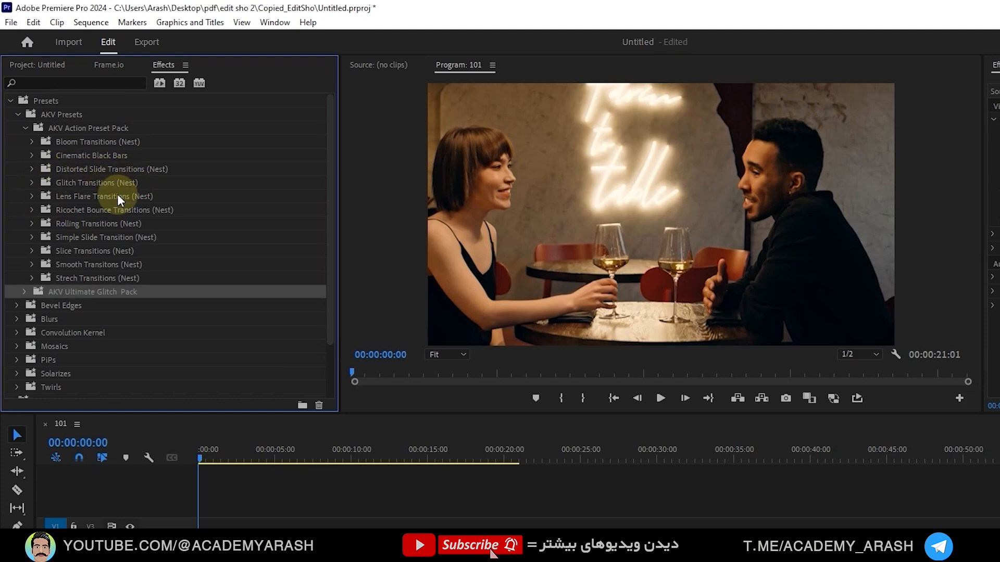
{"action": "left_click", "coordinate": [32, 183]}
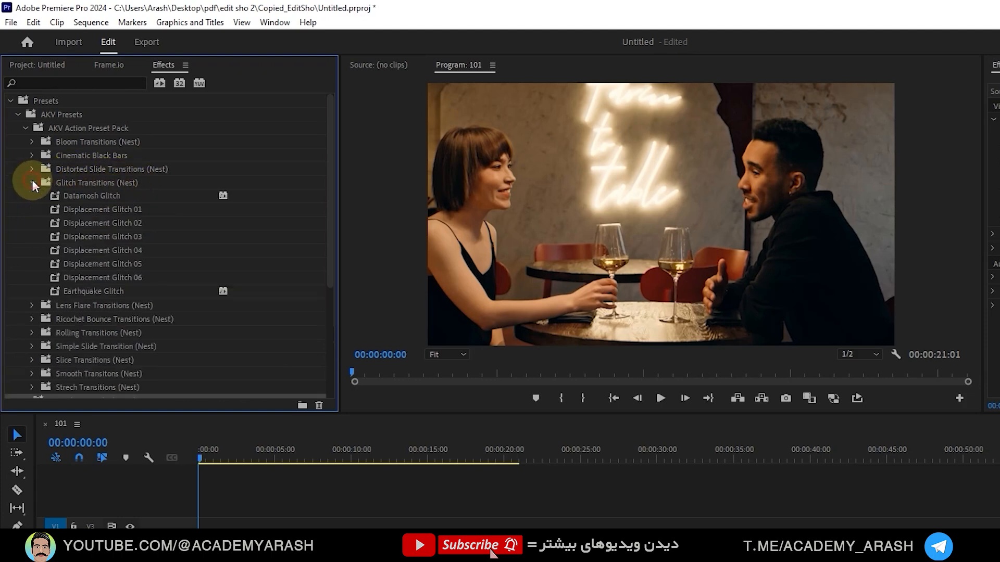
- Try the Displacement Glitch 01 preset directly on the first 101.mp4 clip, preview it, and undo it
{"action": "left_click", "coordinate": [98, 208]}
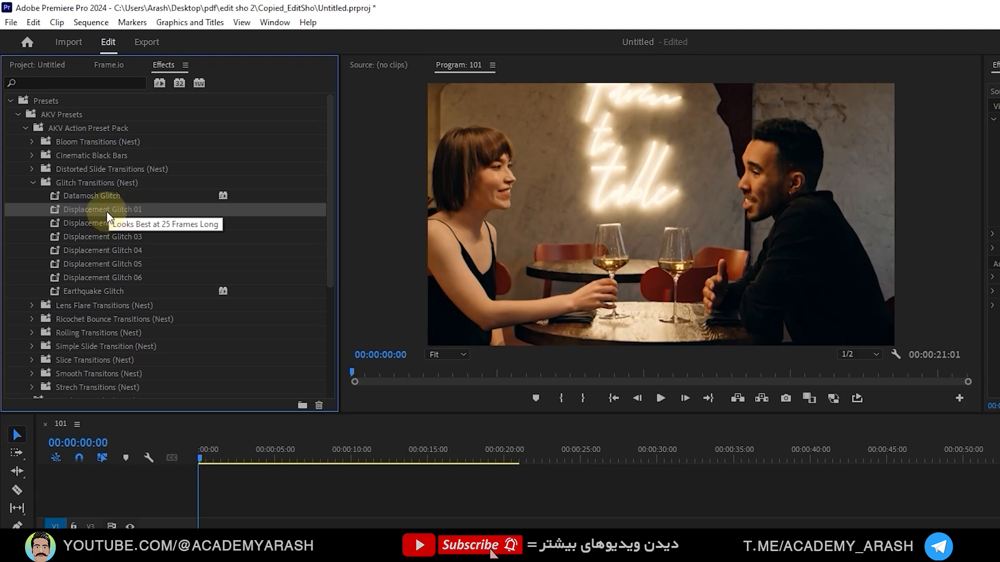
{"action": "left_click_drag", "start_coordinate": [110, 210], "coordinate": [272, 526]}
{"action": "left_click", "coordinate": [210, 451]}
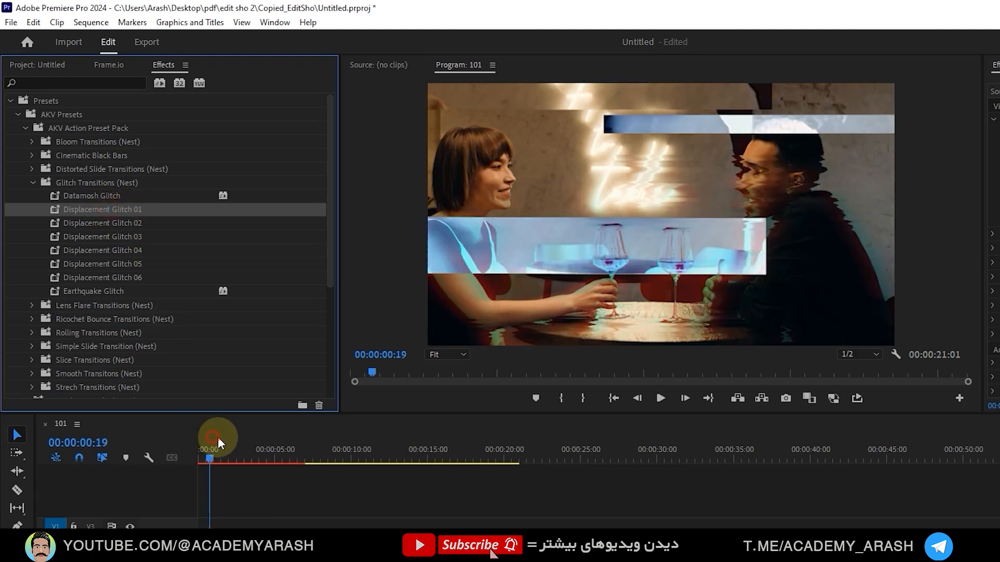
{"action": "left_click_drag", "start_coordinate": [218, 436], "coordinate": [257, 437]}
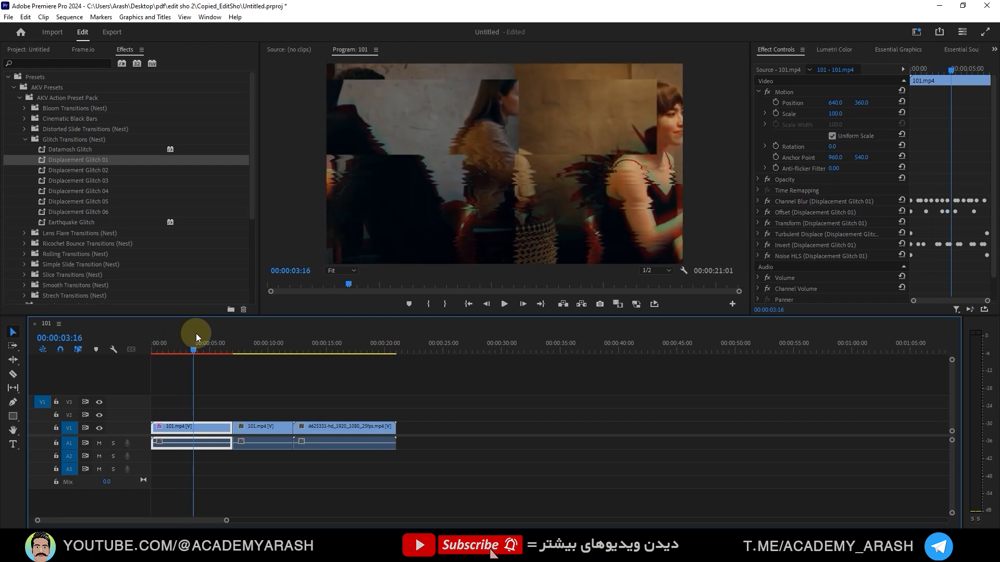
{"action": "left_click_drag", "start_coordinate": [196, 334], "coordinate": [214, 337]}
{"action": "mouse_move", "coordinate": [207, 342]}
{"action": "left_mouse_down"}
{"action": "mouse_move", "coordinate": [163, 349]}
{"action": "mouse_move", "coordinate": [201, 353]}
{"action": "left_mouse_up"}
{"action": "left_click_drag", "start_coordinate": [204, 401], "coordinate": [219, 355]}
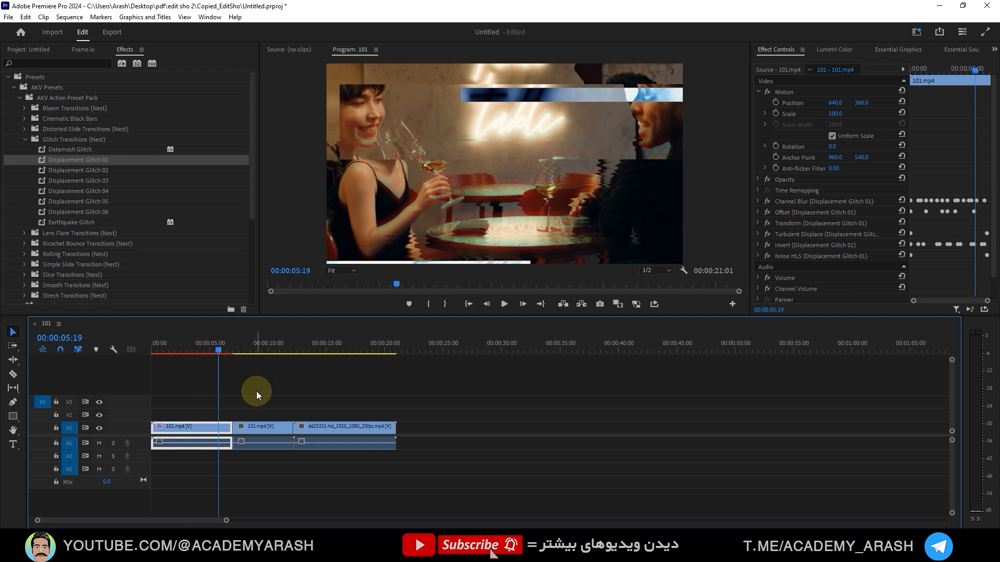
{"action": "key", "text": "ctrl+z"}
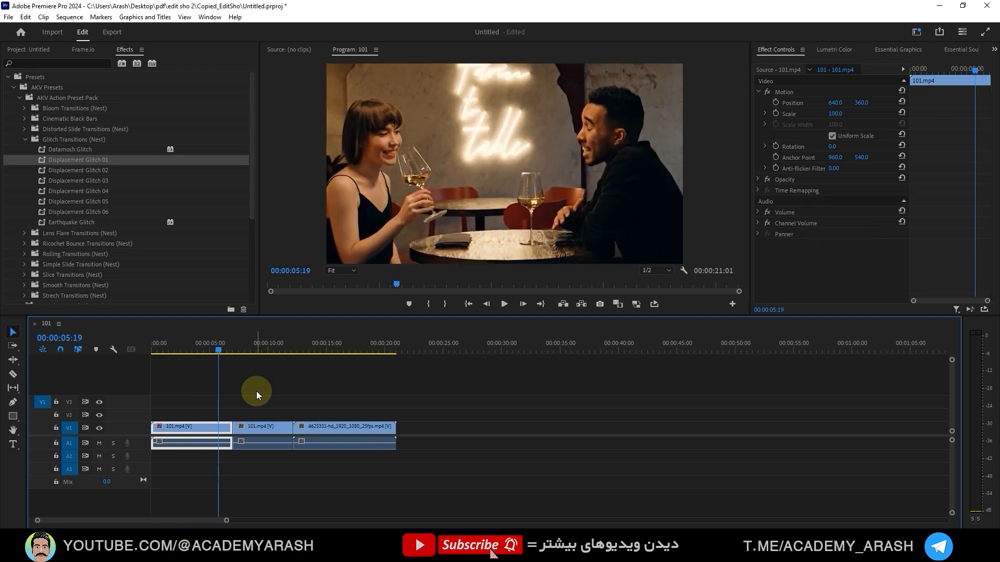
- Create a 1280 × 720 adjustment layer at 25.00 fps with square pixels in the project
{"action": "left_click", "coordinate": [27, 49]}
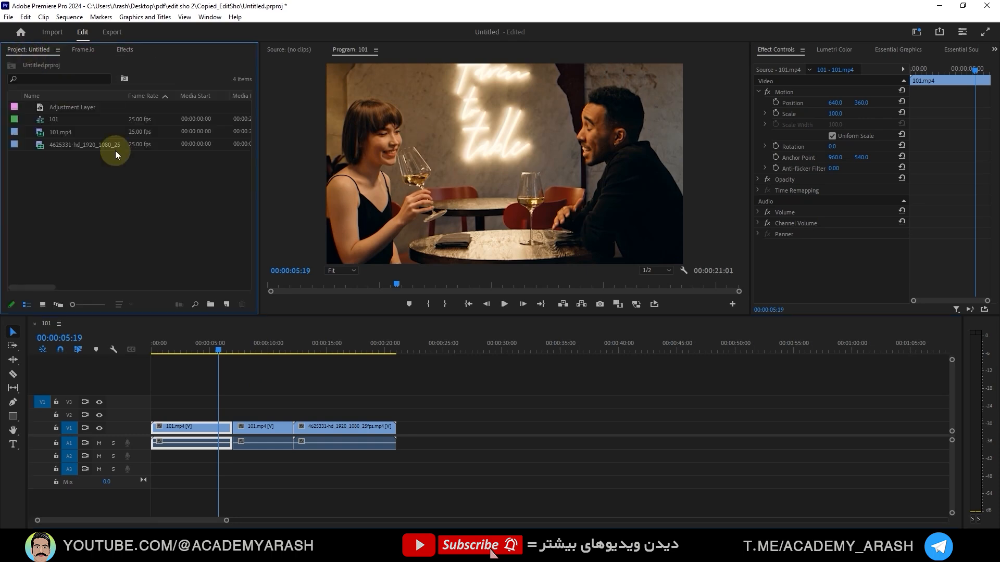
{"action": "left_click", "coordinate": [226, 304]}
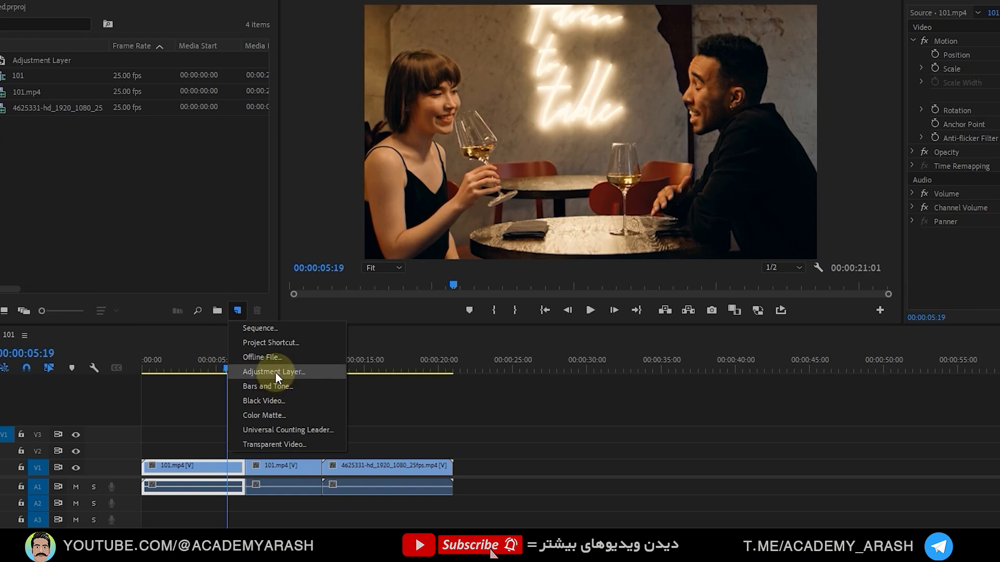
{"action": "left_click", "coordinate": [283, 373]}
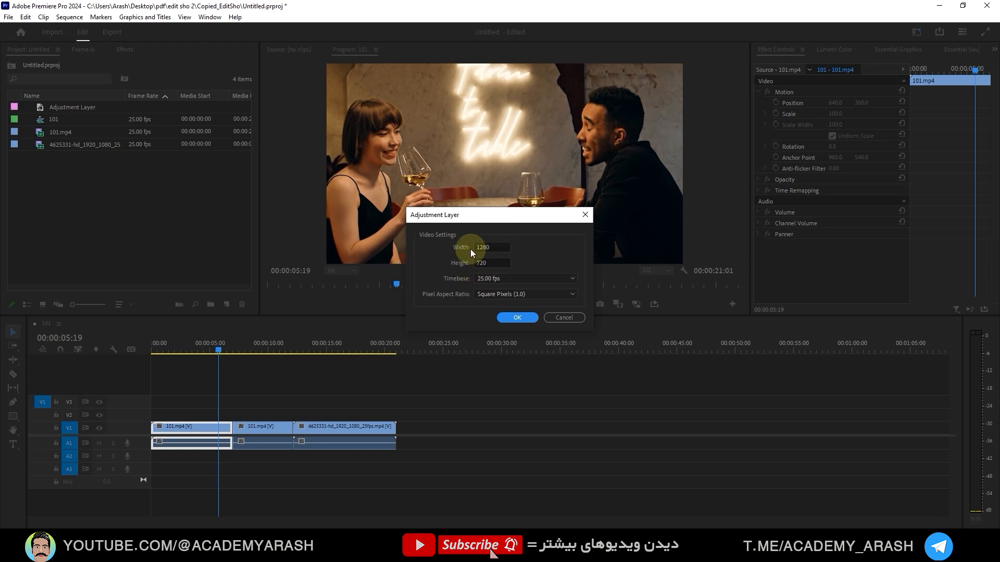
{"action": "left_click", "coordinate": [515, 317]}
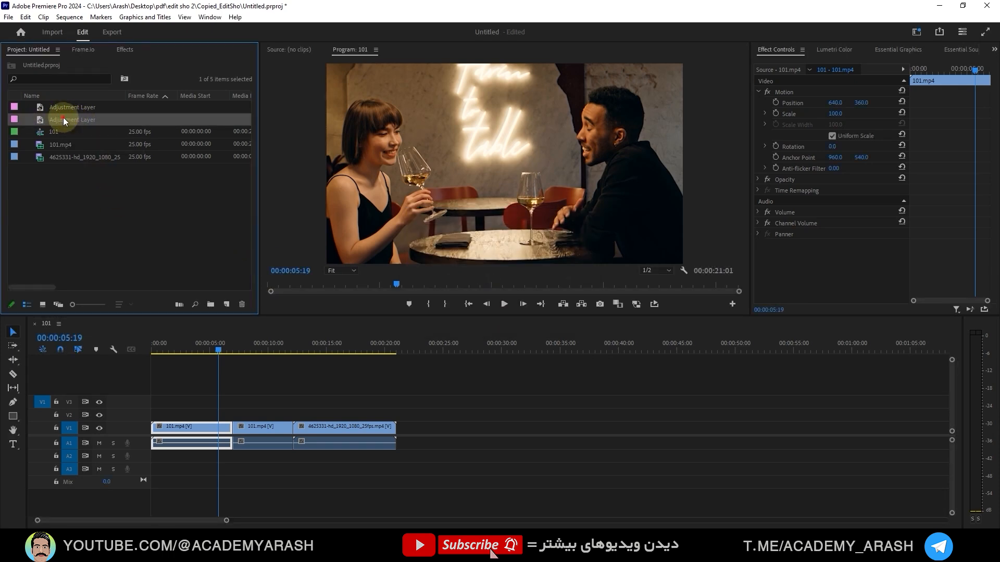
- Place the new adjustment layer on V2 over the cut between the two 101.mp4 clips, starting at about 00:00:05:04
{"action": "left_click_drag", "start_coordinate": [64, 117], "coordinate": [214, 414]}
{"action": "left_click_drag", "start_coordinate": [219, 346], "coordinate": [202, 350]}
{"action": "left_click_drag", "start_coordinate": [230, 524], "coordinate": [140, 520]}
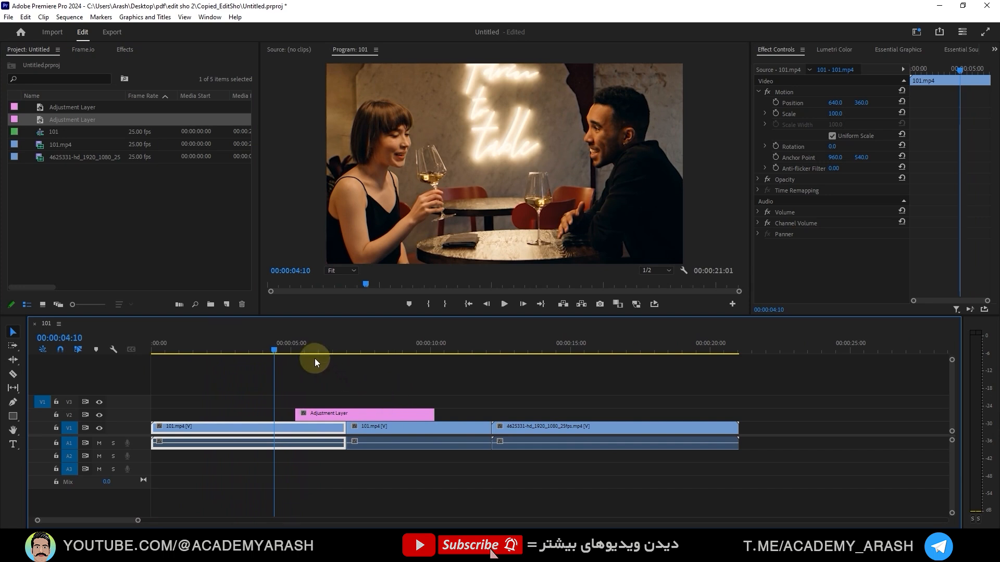
{"action": "left_click_drag", "start_coordinate": [278, 349], "coordinate": [306, 350]}
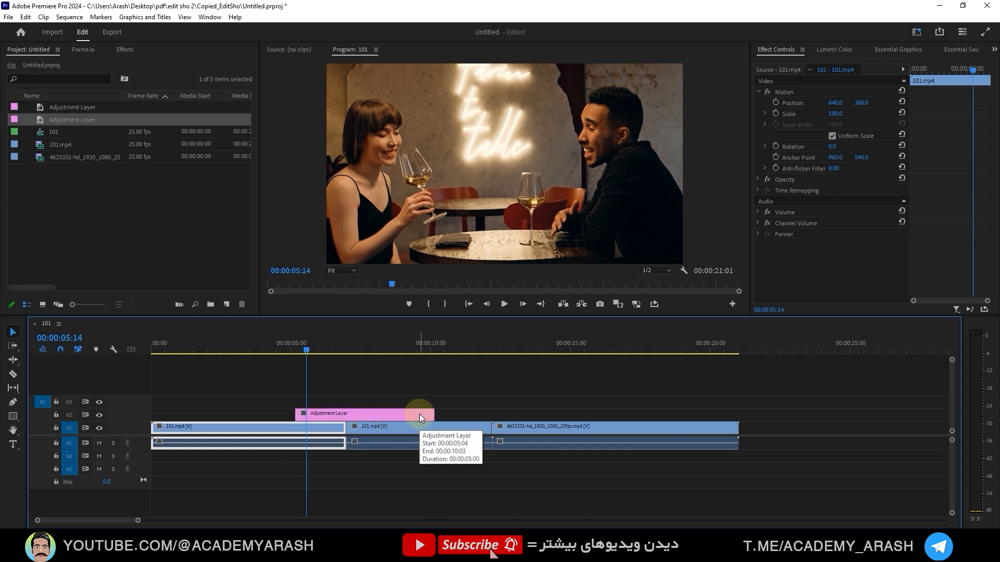
- Trim both ends of the V2 adjustment layer so it starts at 00:00:06:01 and ends shortly after the first cut
{"action": "left_click_drag", "start_coordinate": [306, 347], "coordinate": [371, 349]}
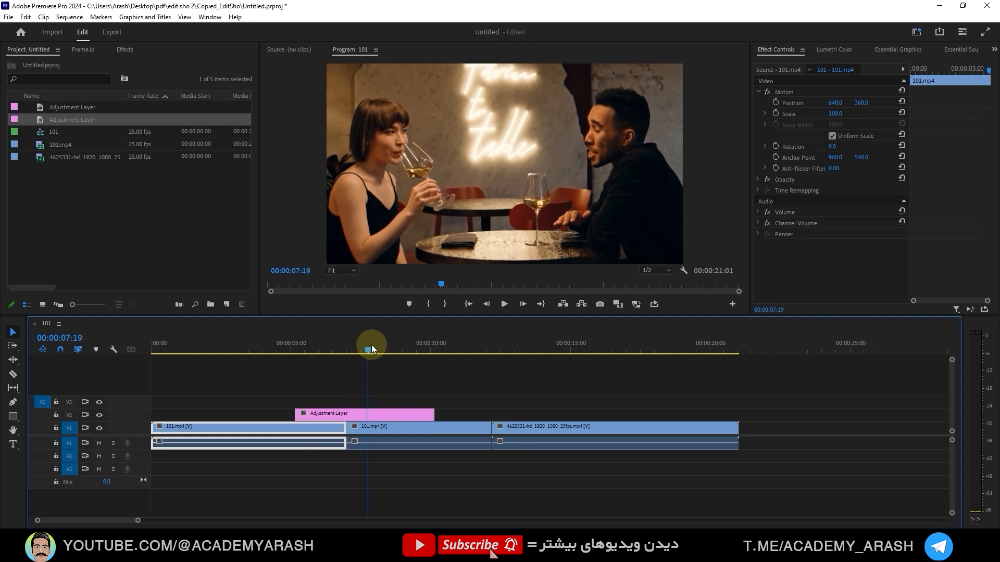
{"action": "left_click_drag", "start_coordinate": [434, 413], "coordinate": [371, 413]}
{"action": "left_click", "coordinate": [320, 348]}
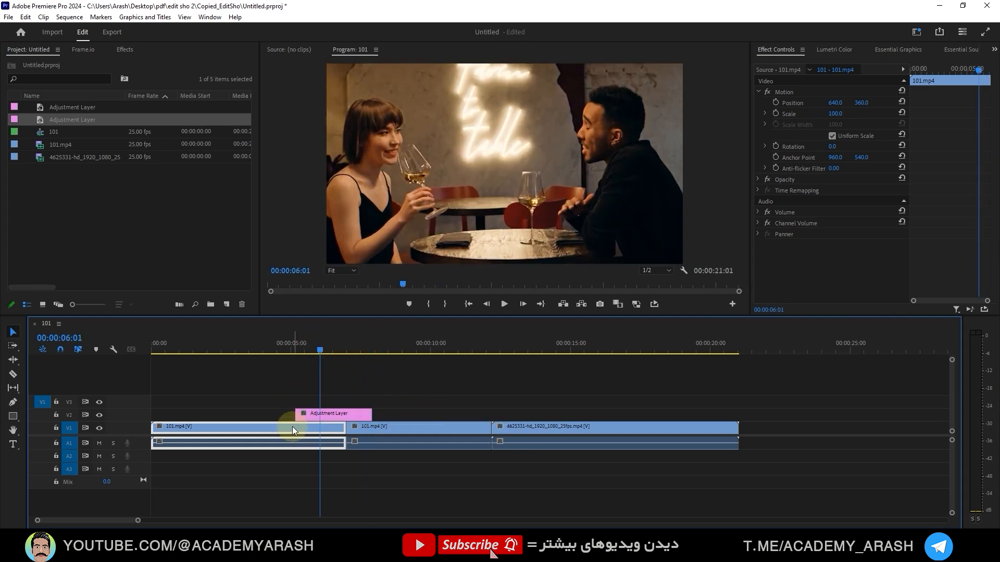
{"action": "left_click_drag", "start_coordinate": [296, 413], "coordinate": [320, 413]}
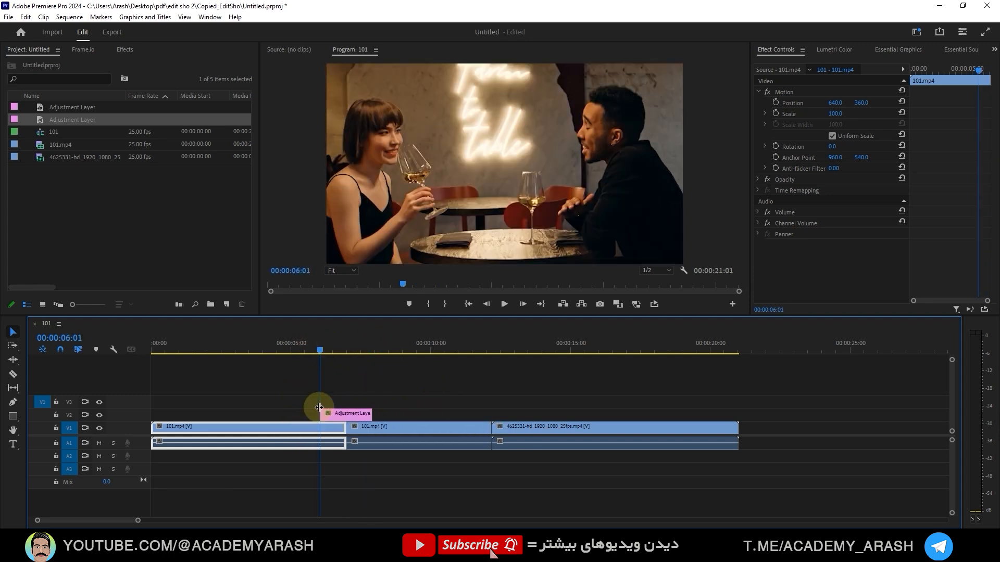
- Apply the Displacement Glitch 01 preset to the adjustment layer on V2 and move the playhead just before it
{"action": "left_click", "coordinate": [128, 50]}
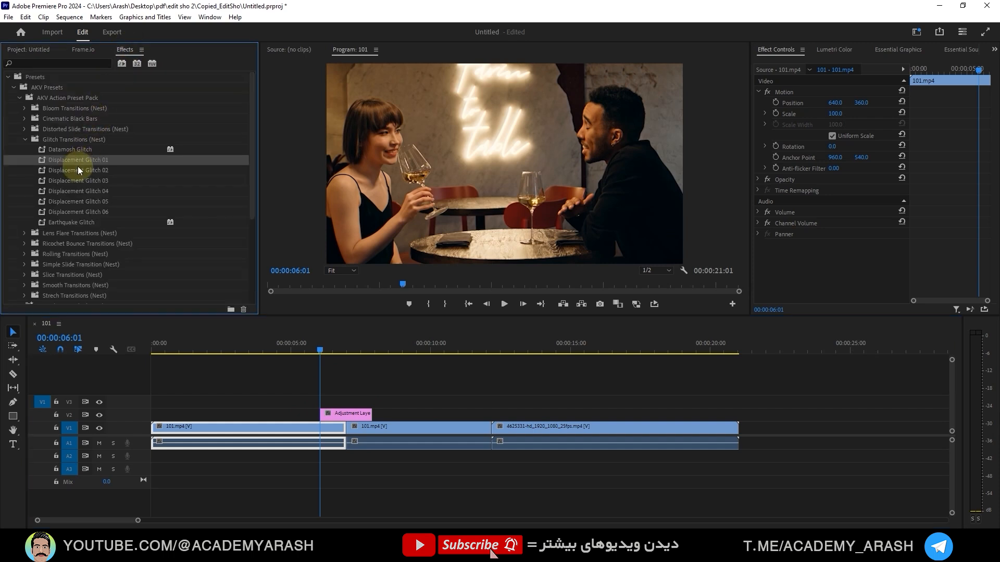
{"action": "left_click_drag", "start_coordinate": [74, 162], "coordinate": [349, 414]}
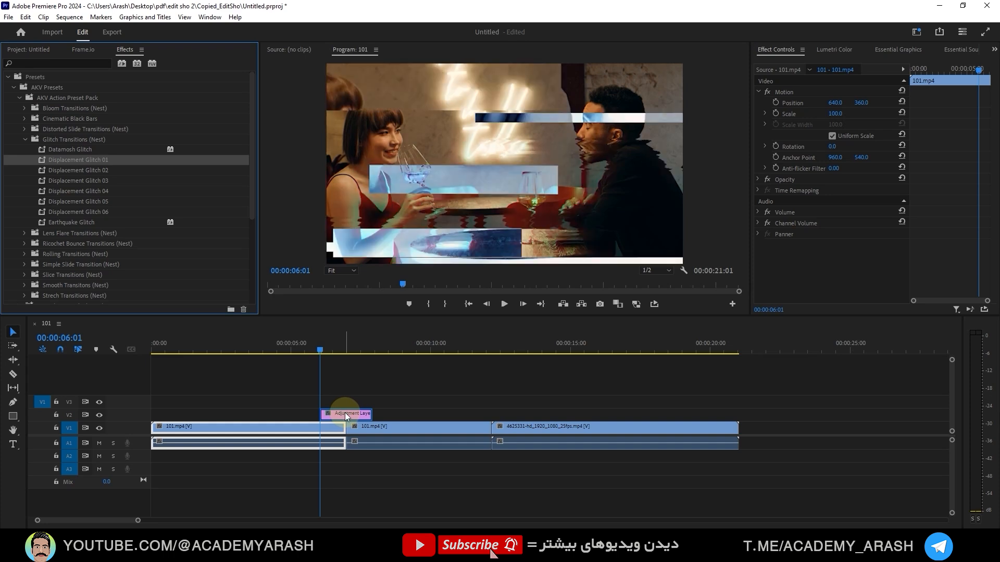
{"action": "left_click", "coordinate": [315, 347]}
{"action": "left_click", "coordinate": [312, 346]}
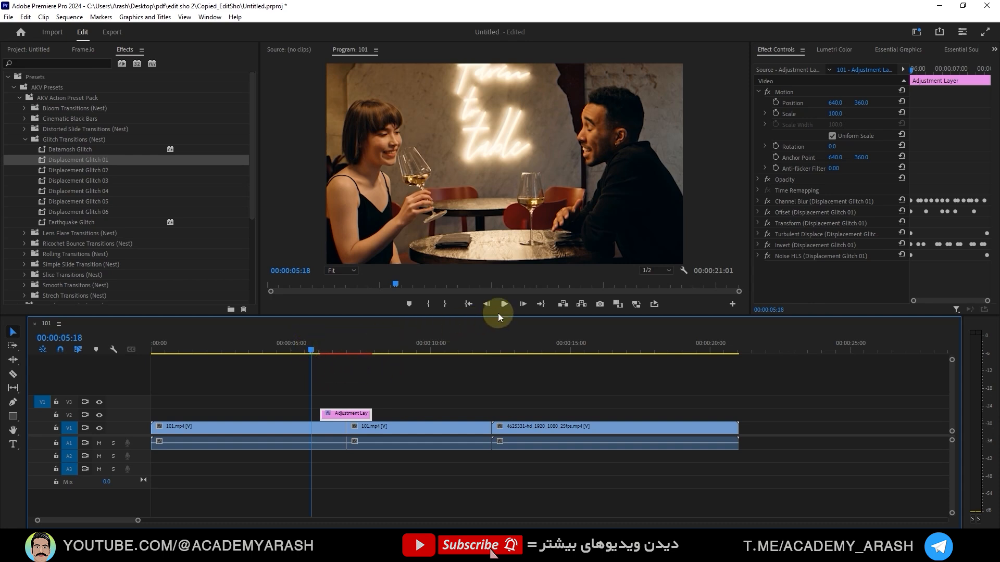
{"action": "mouse_move", "coordinate": [314, 348]}
{"action": "left_mouse_down"}
{"action": "mouse_move", "coordinate": [342, 350]}
{"action": "mouse_move", "coordinate": [314, 354]}
{"action": "left_mouse_up"}
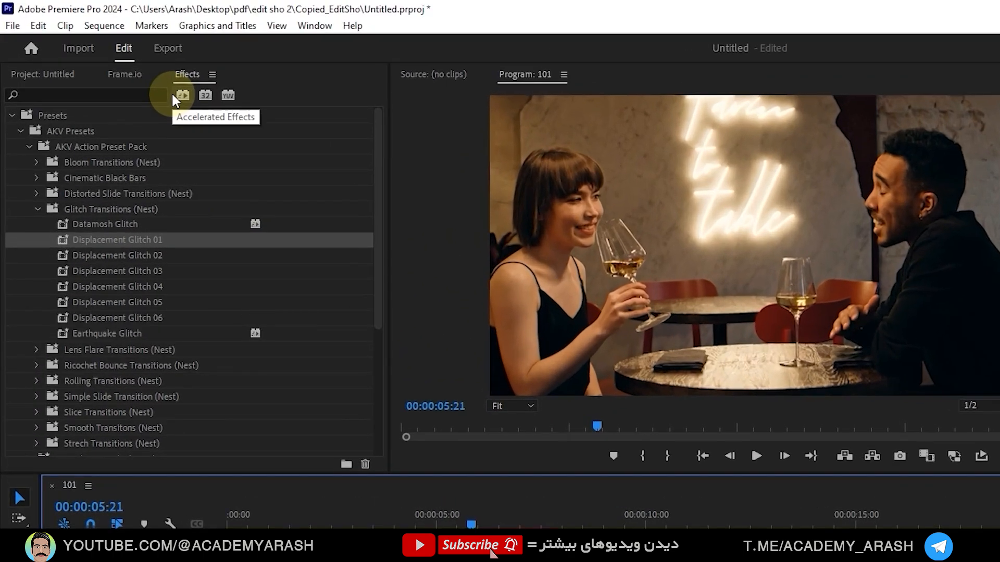
- Render the sequence's effects from In to Out and play back the glitch transition over the first cut
{"action": "left_click", "coordinate": [104, 26]}
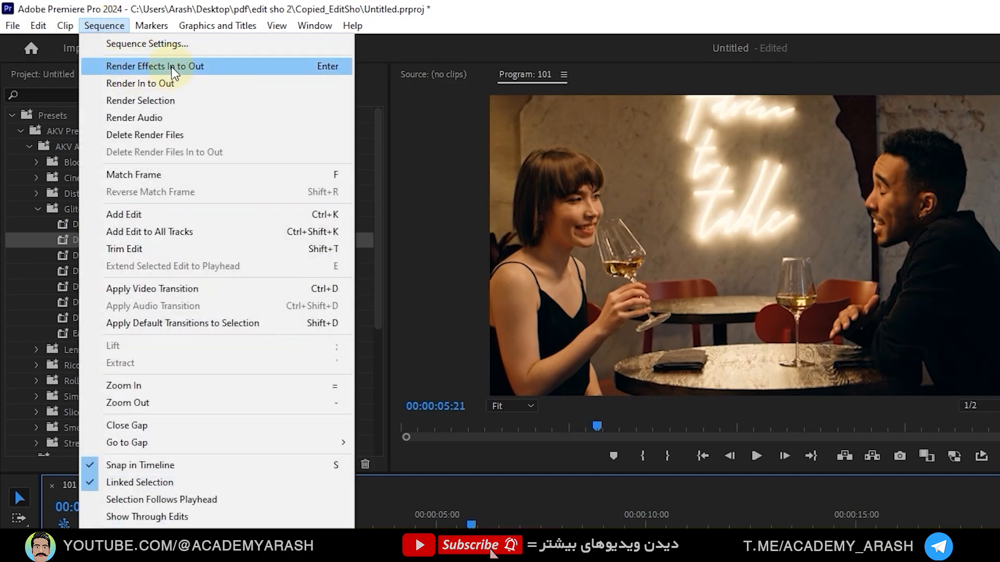
{"action": "left_click", "coordinate": [158, 67]}
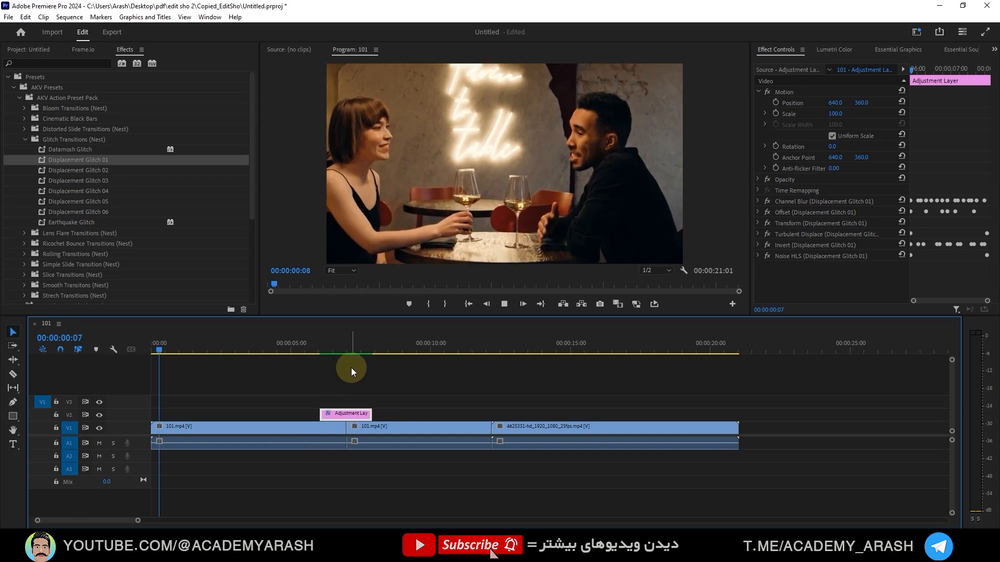
{"action": "left_click", "coordinate": [292, 344]}
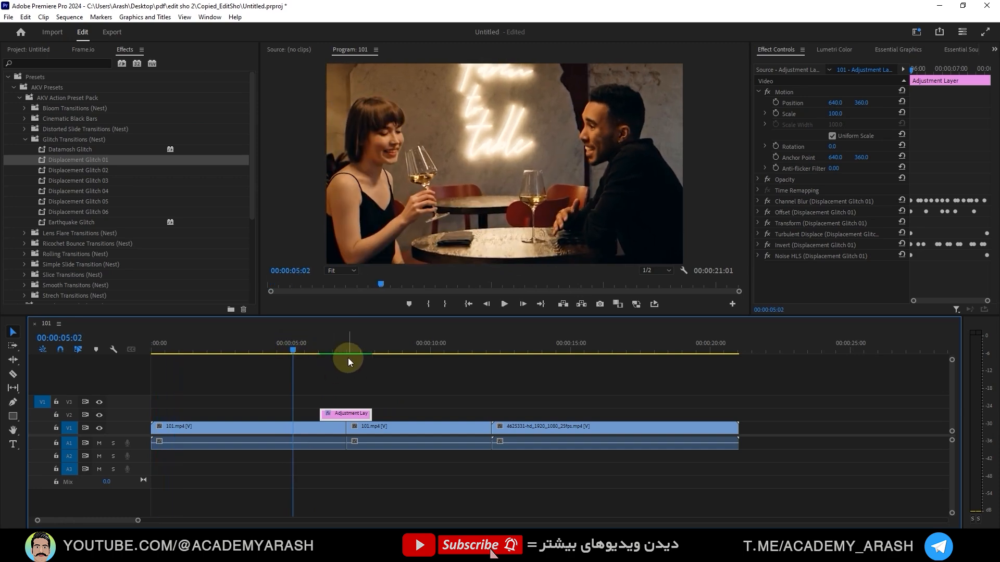
{"action": "left_click", "coordinate": [505, 303]}
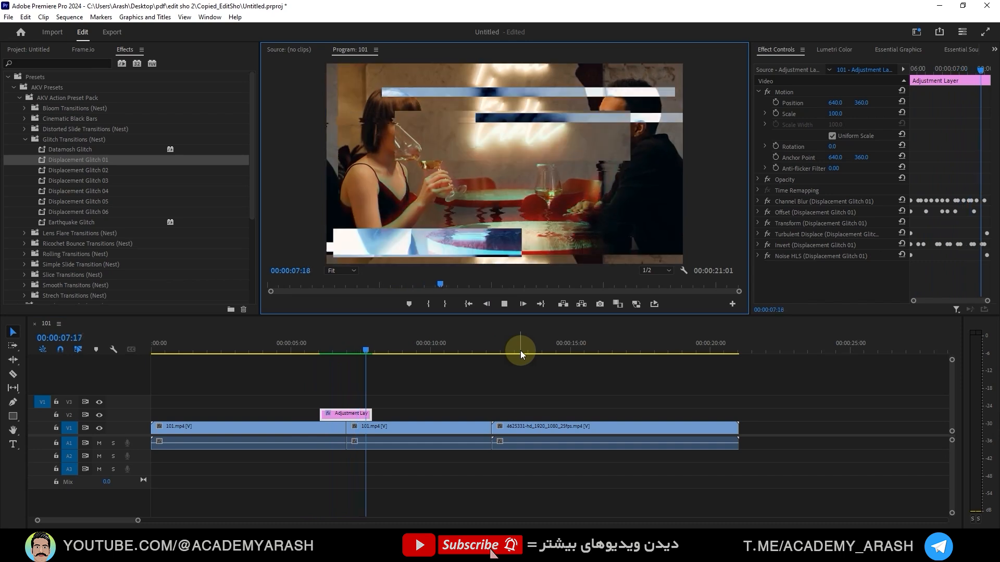
{"action": "left_click_drag", "start_coordinate": [336, 337], "coordinate": [351, 336]}
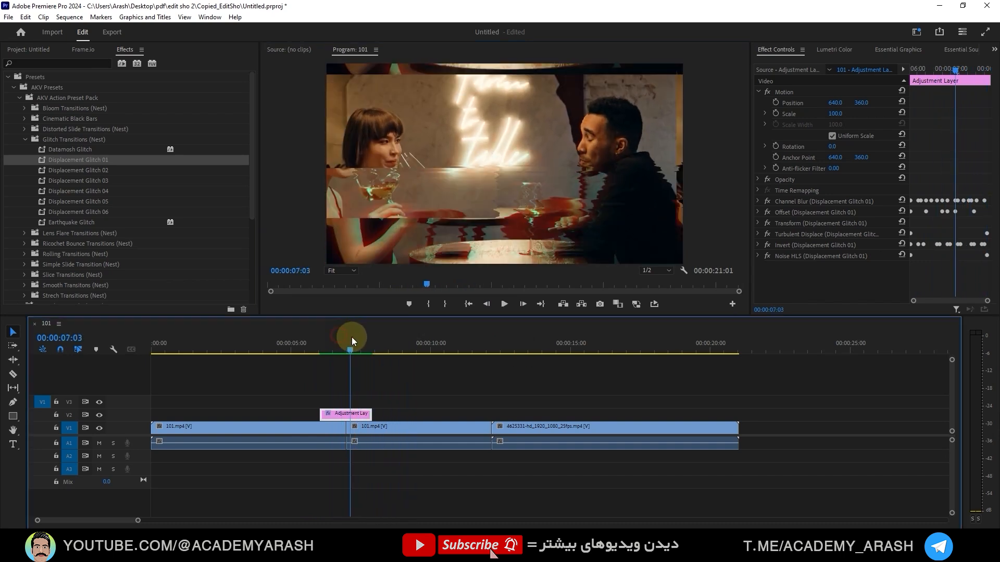
- Move the glitch adjustment layer over the cut between the second 101.mp4 clip and the 4625331-hd clip, and preview the transition
{"action": "left_click_drag", "start_coordinate": [360, 414], "coordinate": [507, 415]}
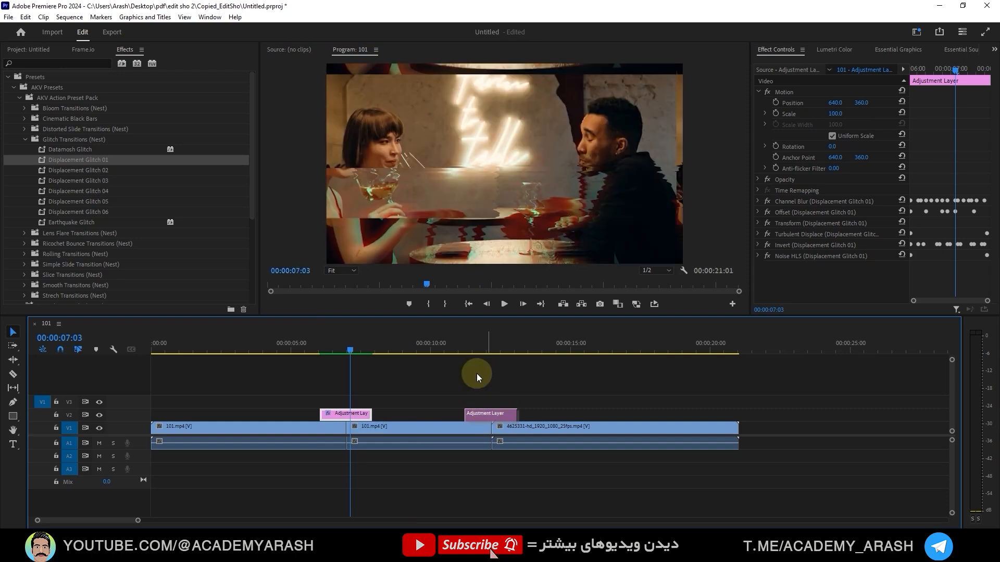
{"action": "left_click_drag", "start_coordinate": [496, 347], "coordinate": [449, 354]}
{"action": "left_click", "coordinate": [504, 305]}
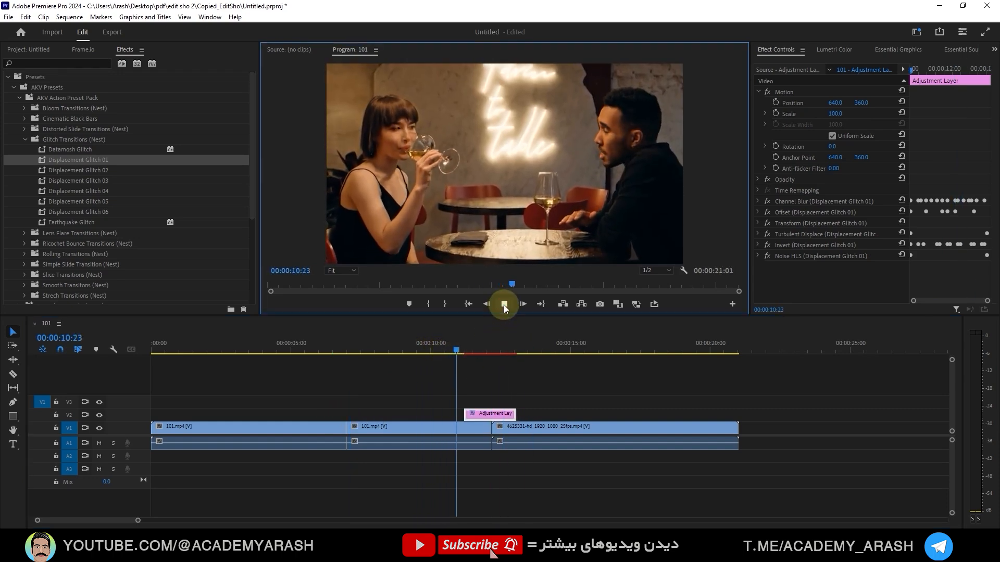
{"action": "left_click", "coordinate": [504, 305]}
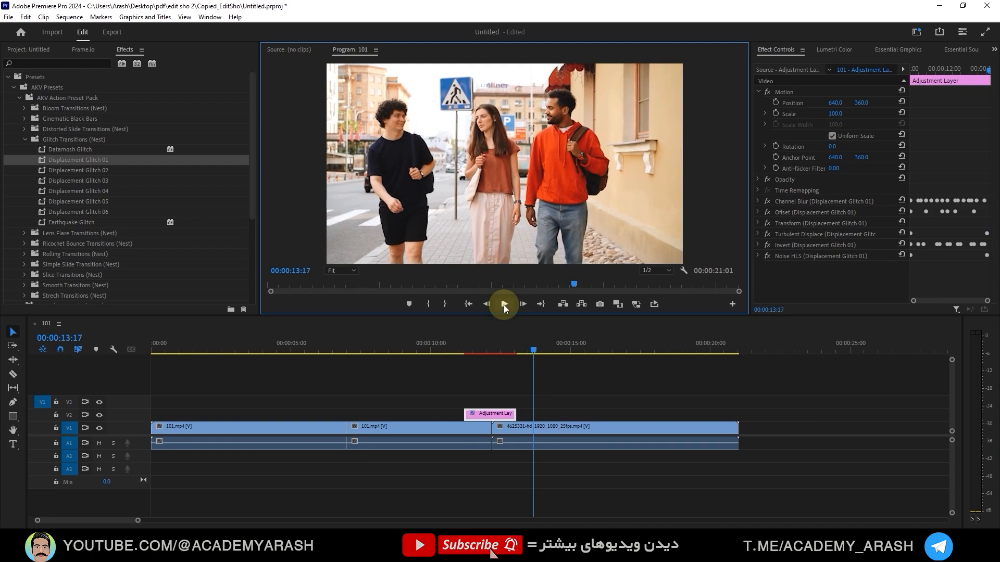
{"action": "left_click_drag", "start_coordinate": [523, 346], "coordinate": [467, 355]}
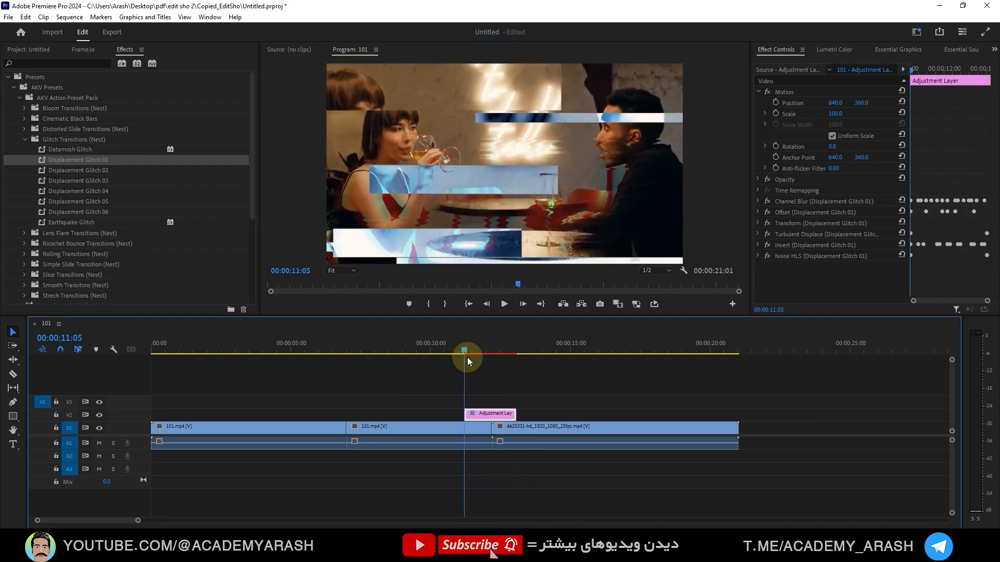
- Delete the adjustment layer from V2 and display the project's media items
{"action": "left_click", "coordinate": [496, 414]}
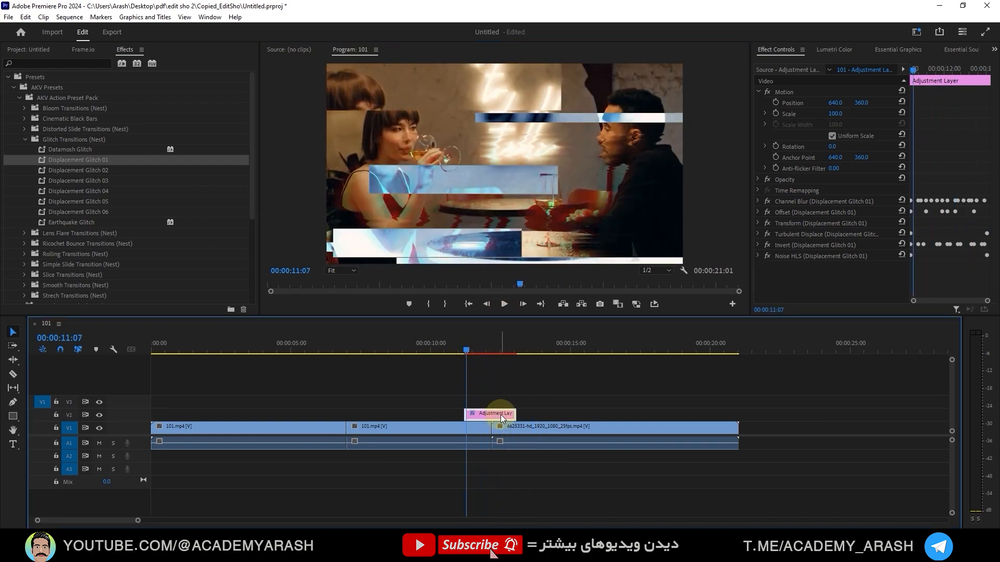
{"action": "key", "text": "Delete"}
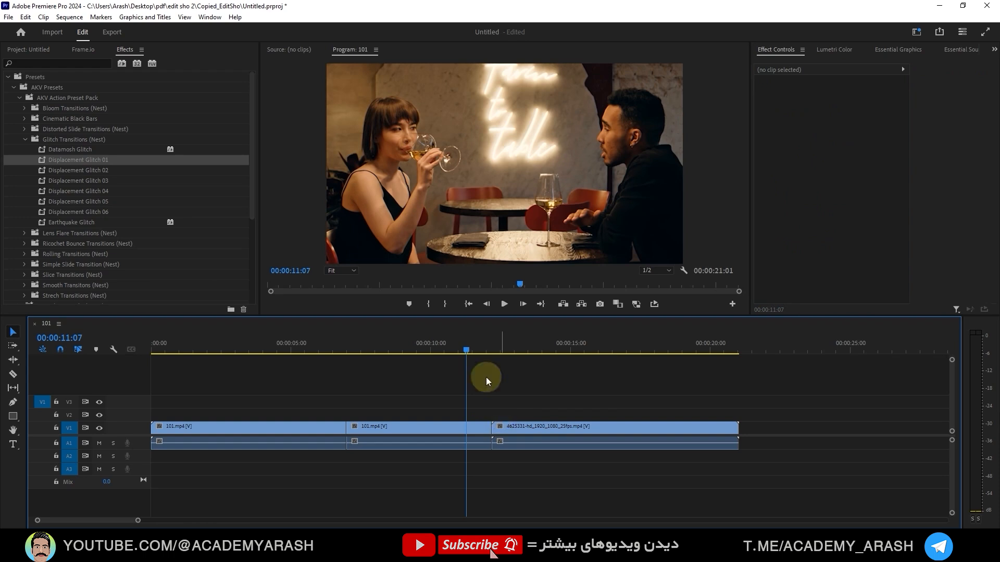
{"action": "left_click", "coordinate": [30, 48]}
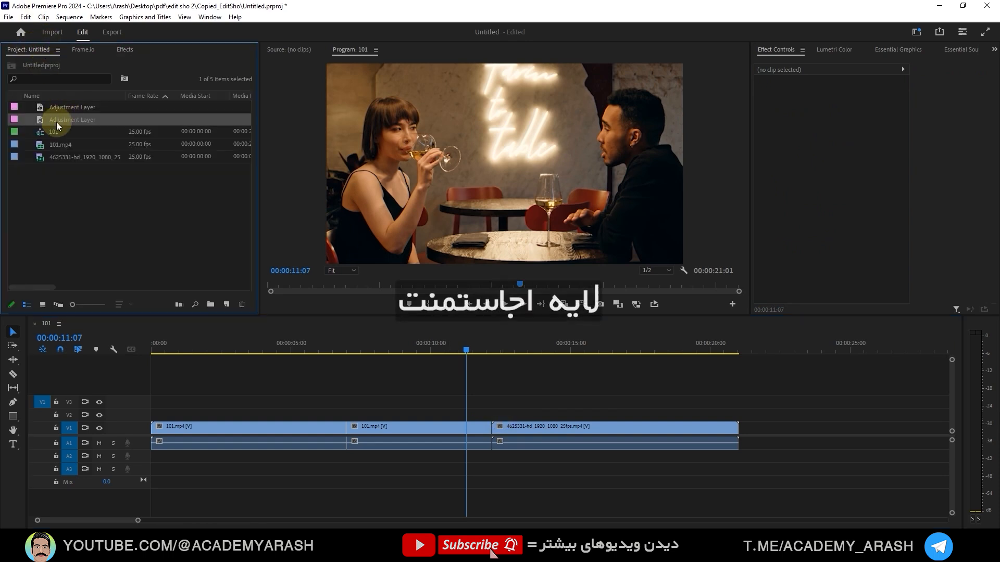
- Place an adjustment layer on V2, trim it to a short span over the second cut, and expand the Rolling Transitions (Nest) presets
{"action": "left_click_drag", "start_coordinate": [56, 122], "coordinate": [441, 414]}
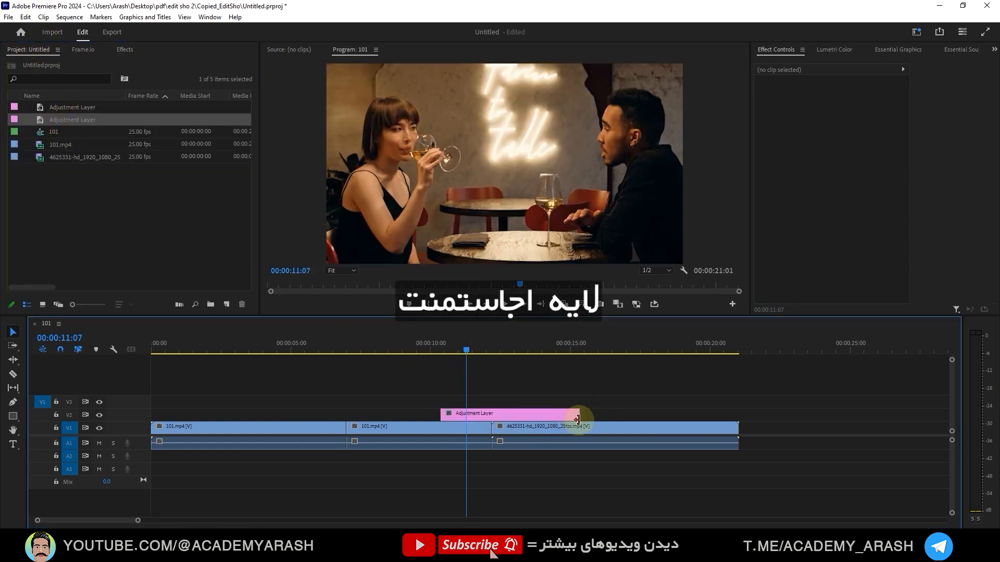
{"action": "left_click_drag", "start_coordinate": [583, 414], "coordinate": [478, 415]}
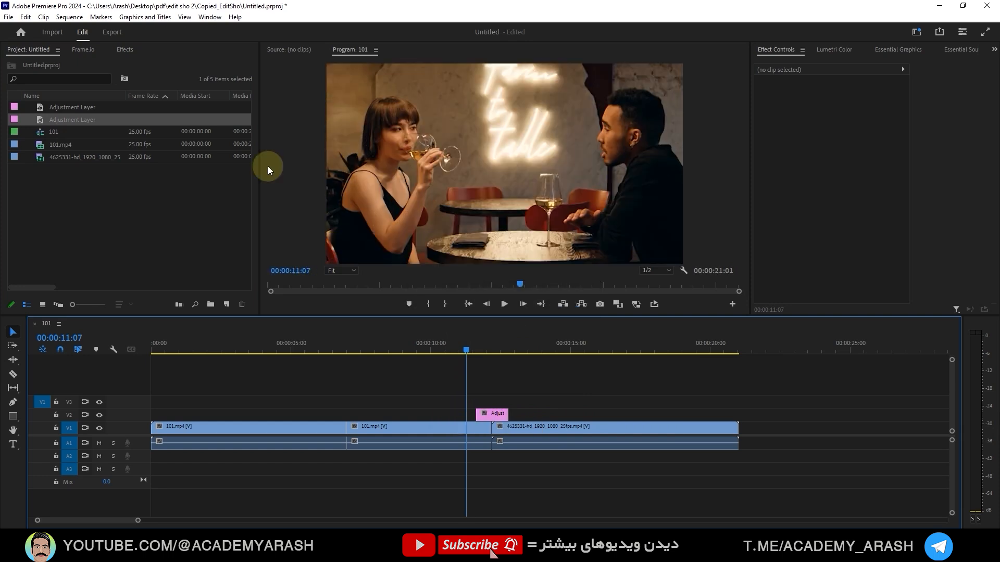
{"action": "left_click", "coordinate": [124, 50]}
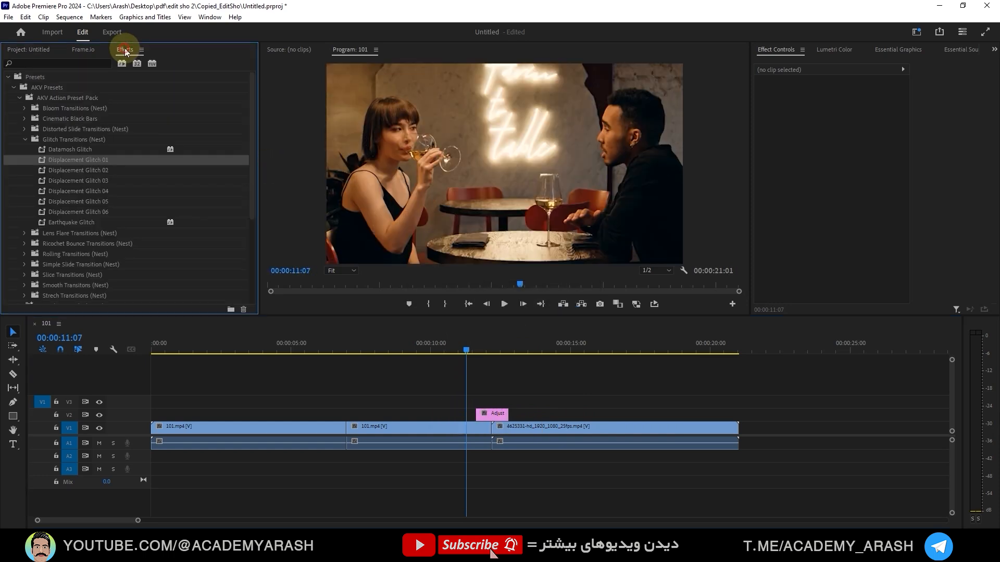
{"action": "left_click", "coordinate": [24, 140]}
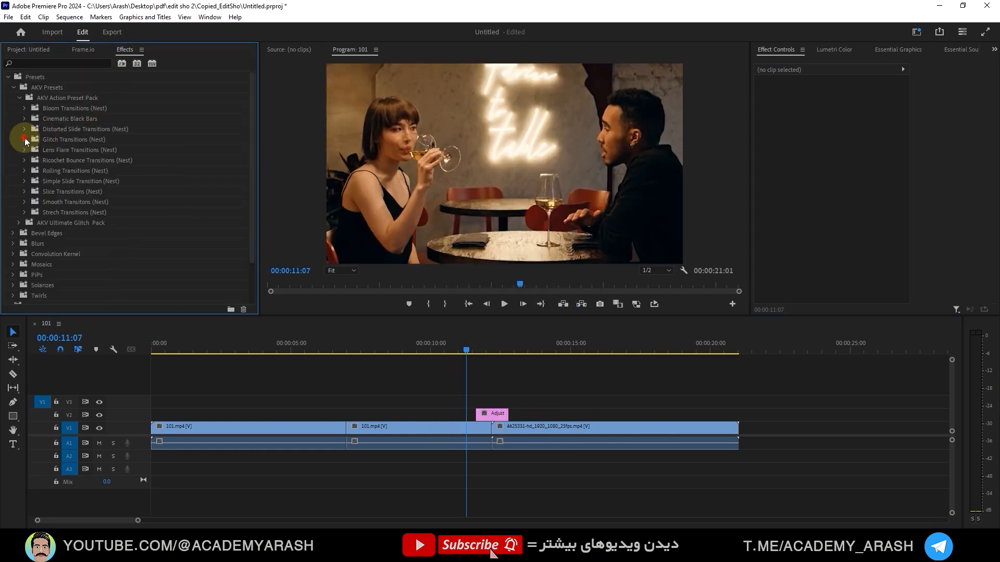
{"action": "left_click", "coordinate": [24, 171]}
- Try the RGB Rolling Down (Short) - 10 Frames preset on the adjustment layer, preview it over the cut, and undo it
{"action": "left_click_drag", "start_coordinate": [71, 192], "coordinate": [491, 415]}
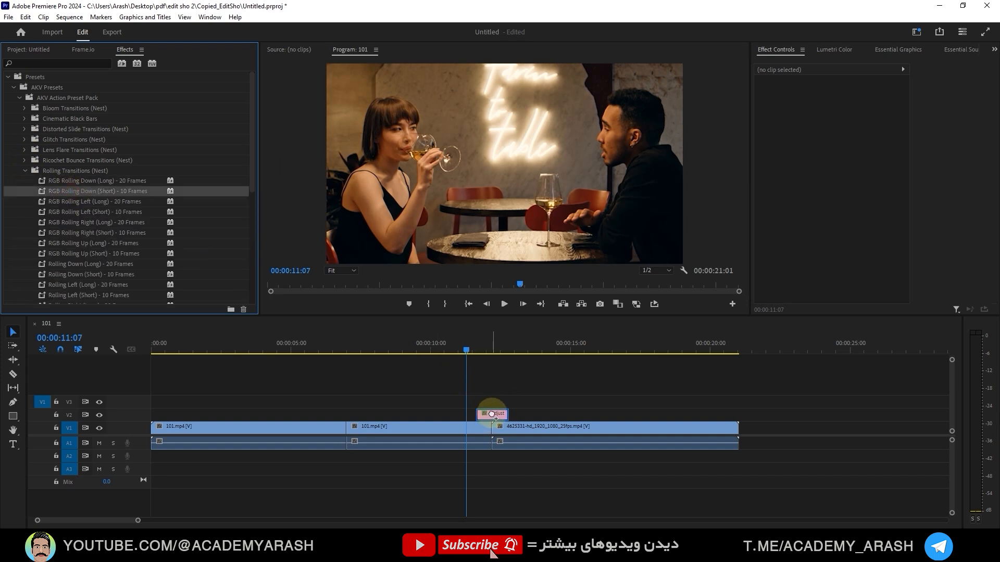
{"action": "left_click", "coordinate": [504, 304]}
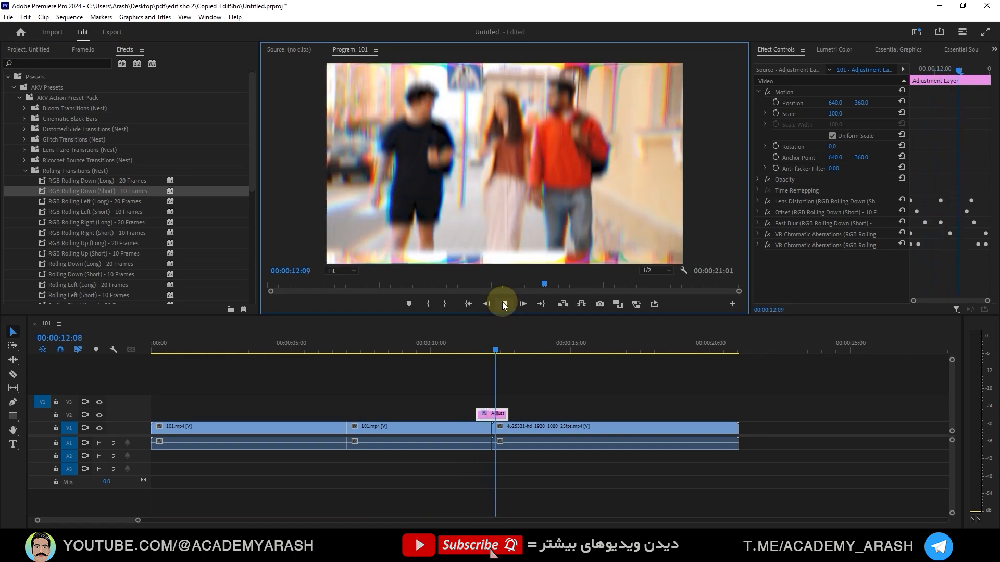
{"action": "left_click", "coordinate": [505, 304]}
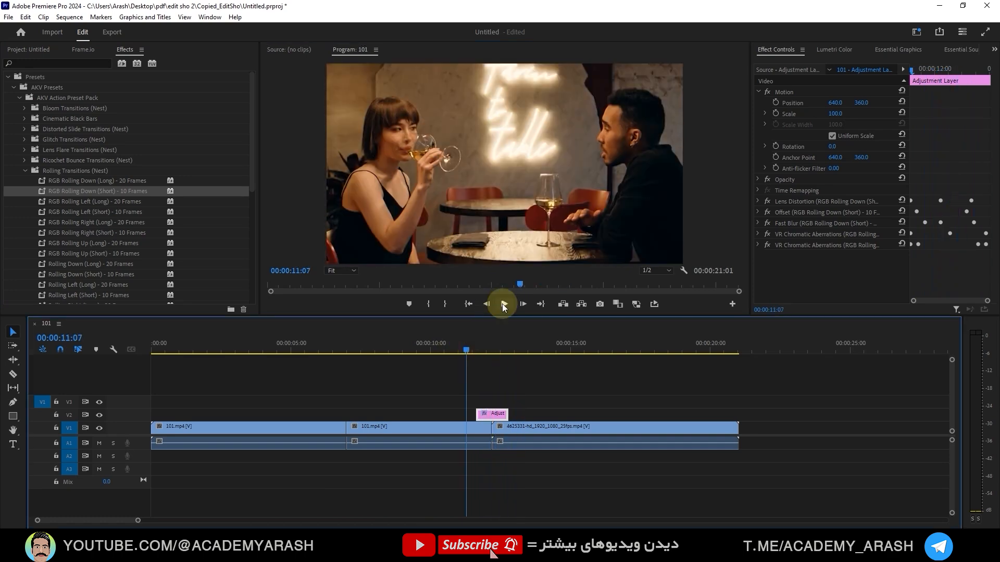
{"action": "left_click", "coordinate": [504, 305]}
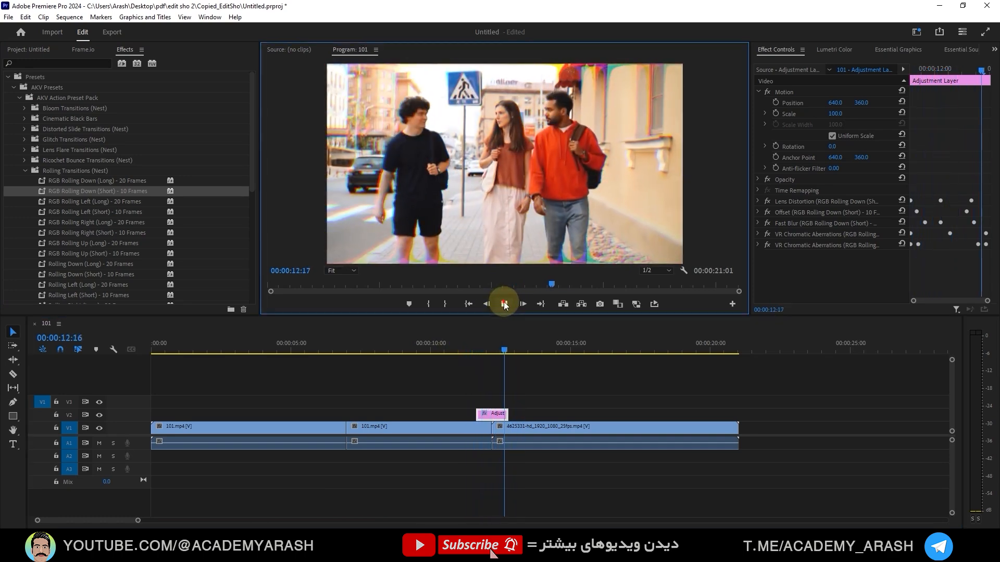
{"action": "key", "text": "ctrl+z"}
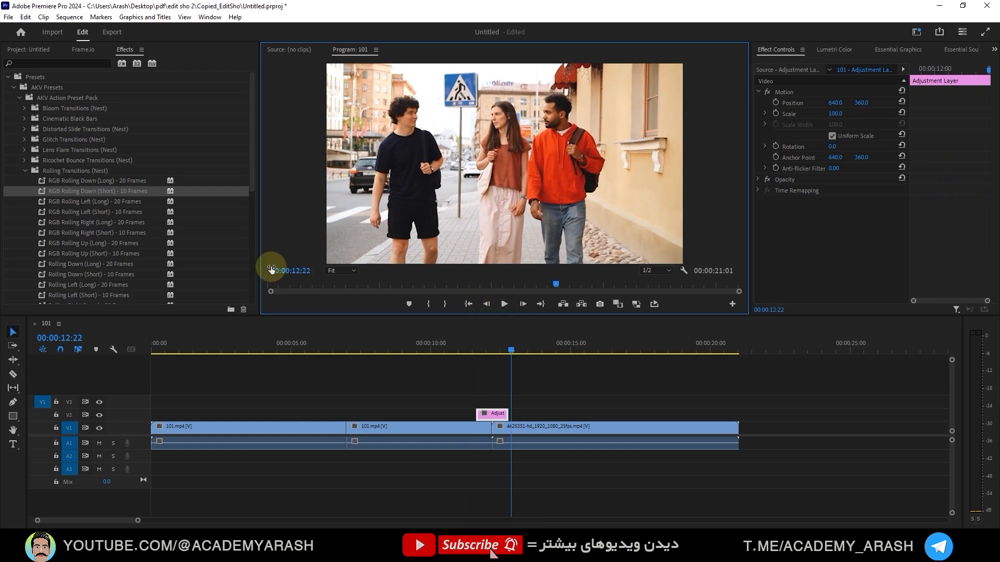
- Apply the Rolling Down (Long) - 20 Frames preset to the adjustment layer and play back the transition from just before it
{"action": "left_click_drag", "start_coordinate": [97, 264], "coordinate": [492, 412]}
{"action": "left_click", "coordinate": [472, 348]}
{"action": "left_click", "coordinate": [502, 302]}
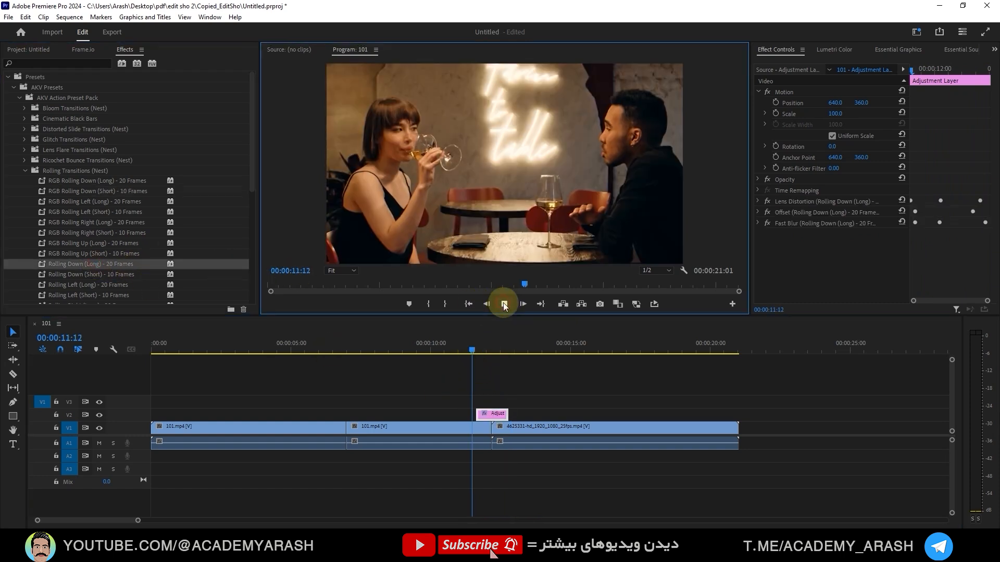
{"action": "left_click", "coordinate": [504, 305]}
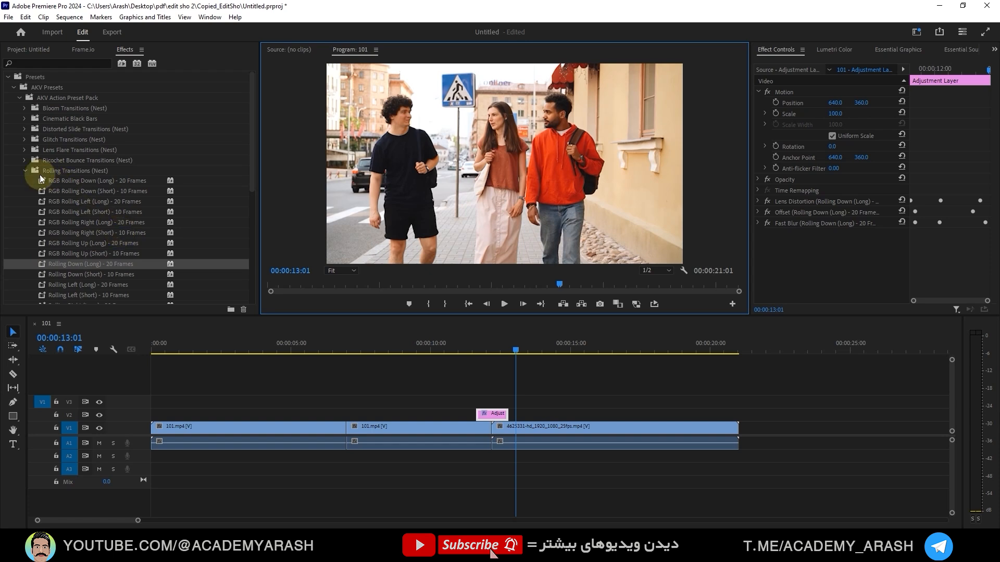
- Collapse the Rolling Transitions (Nest) and AKV Action Preset Pack bins and view the commands available for the AKV Presets bin
{"action": "left_click", "coordinate": [27, 169]}
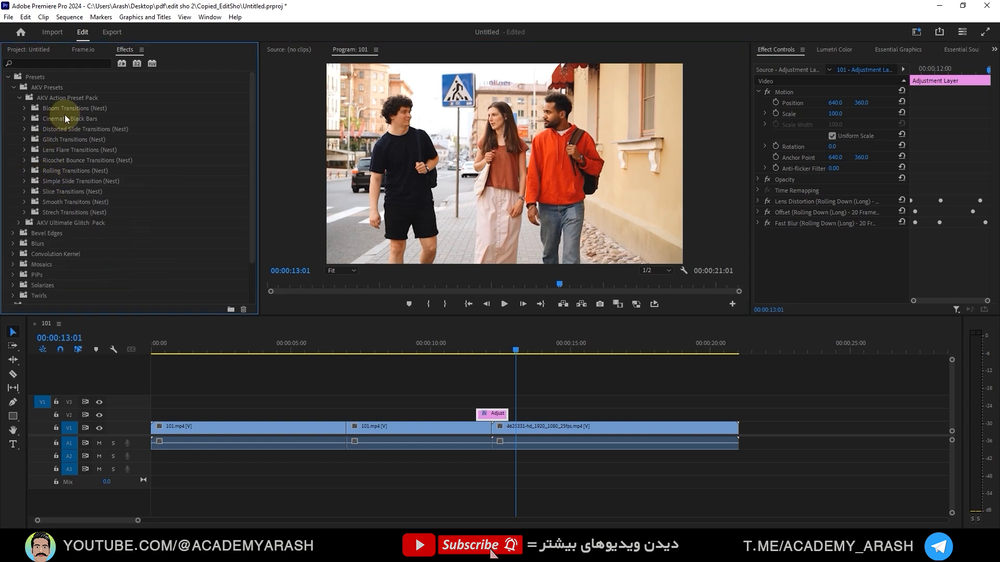
{"action": "left_click", "coordinate": [19, 97]}
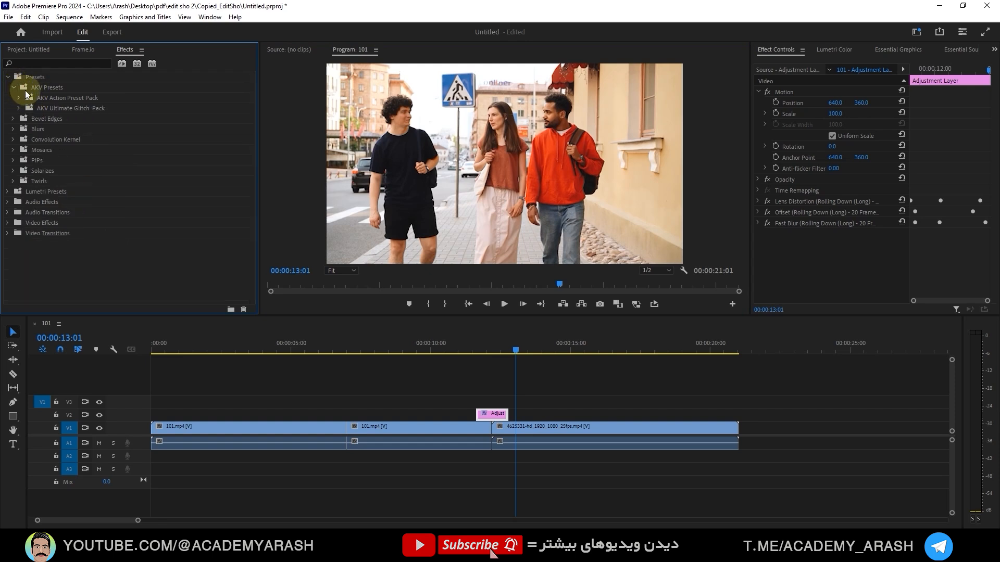
{"action": "right_click", "coordinate": [51, 87]}
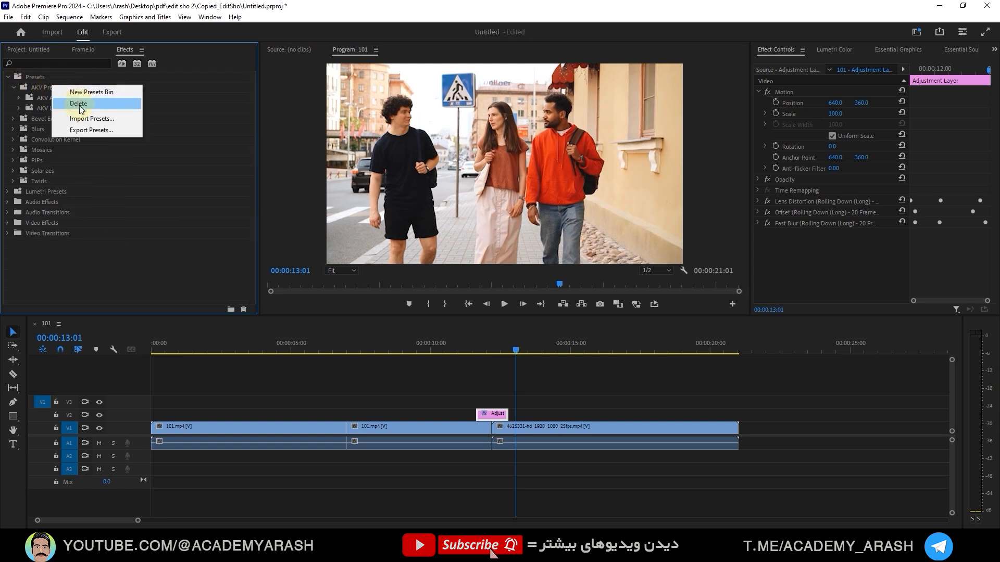
{"action": "left_click", "coordinate": [44, 85]}
{"action": "left_click", "coordinate": [25, 88]}
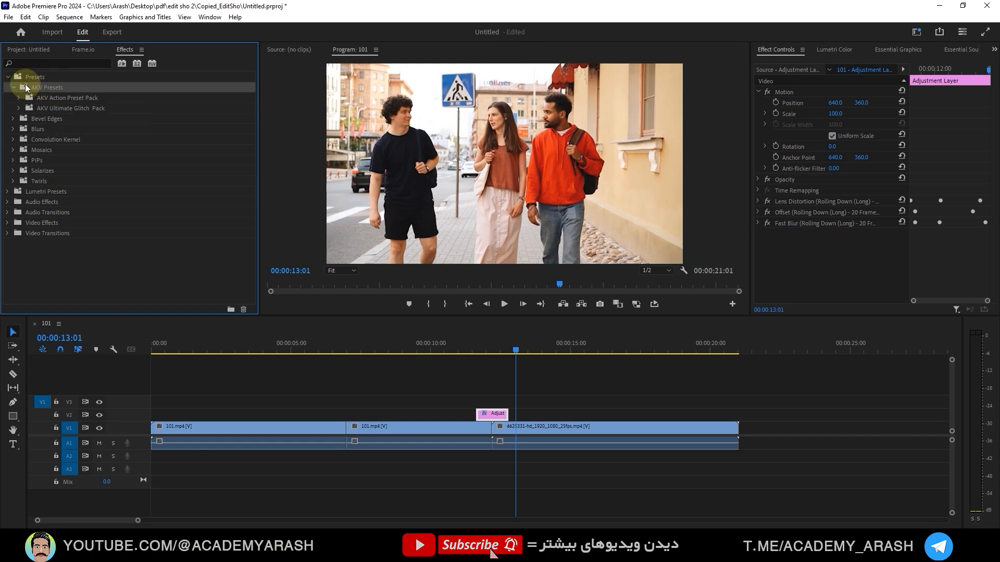